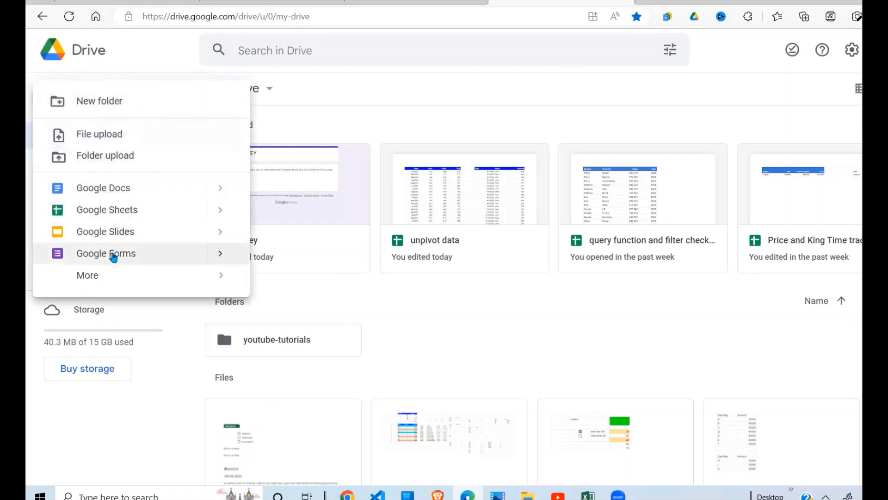
Step: Create a new Google Form and title it SURVEY1
left_click(113, 256)
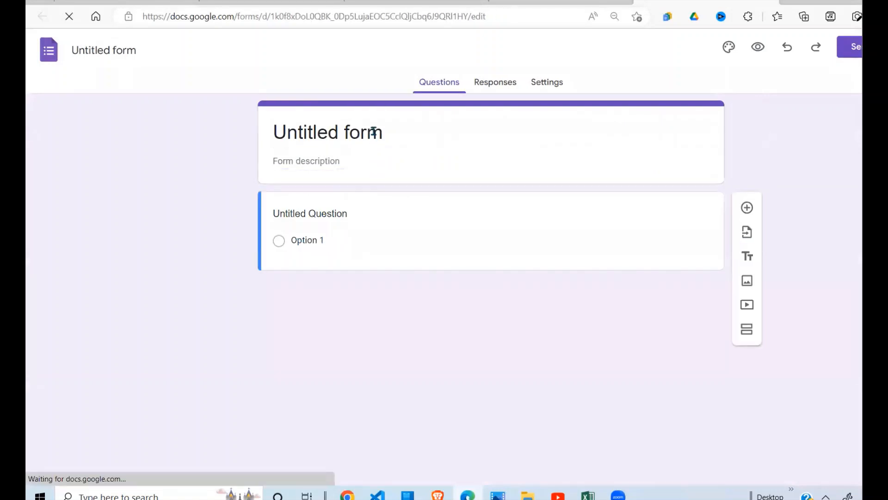
left_click(374, 132)
left_click_drag(386, 132, 266, 136)
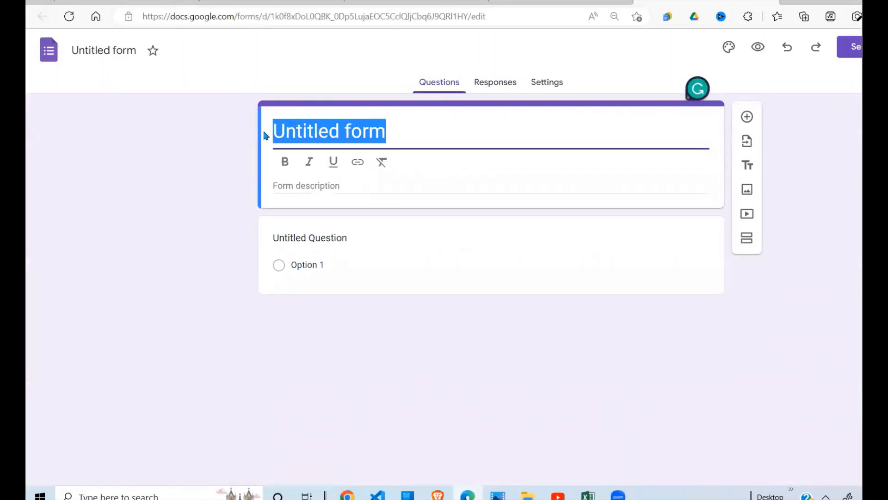
type("SU")
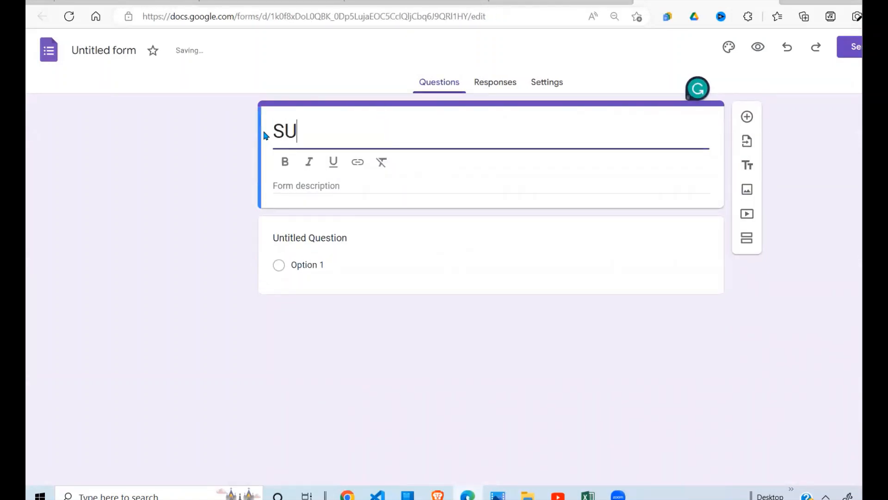
type("RVEY1")
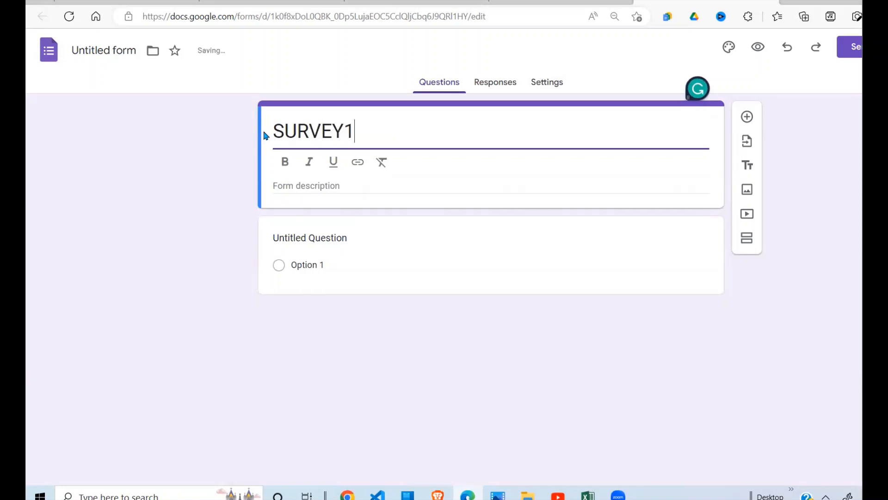
left_click(353, 184)
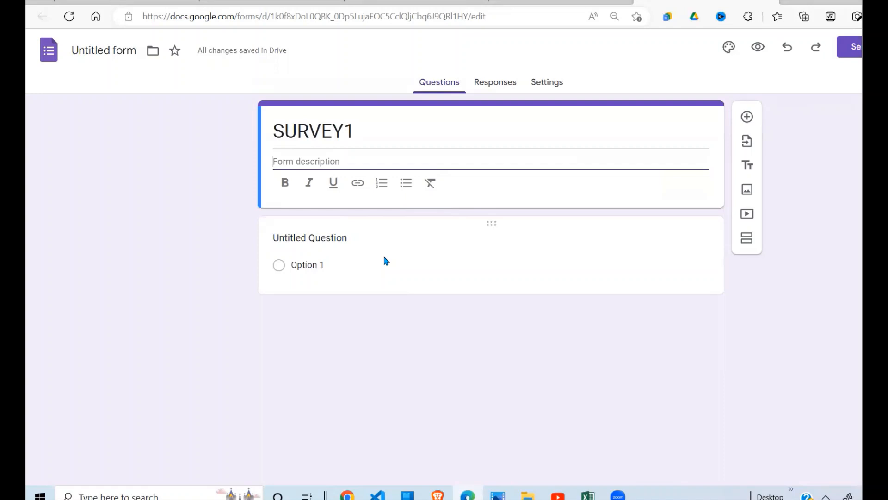
Step: Enter "Do you drive a car or ride a bicycle" as the text of the form's first question
left_click(354, 245)
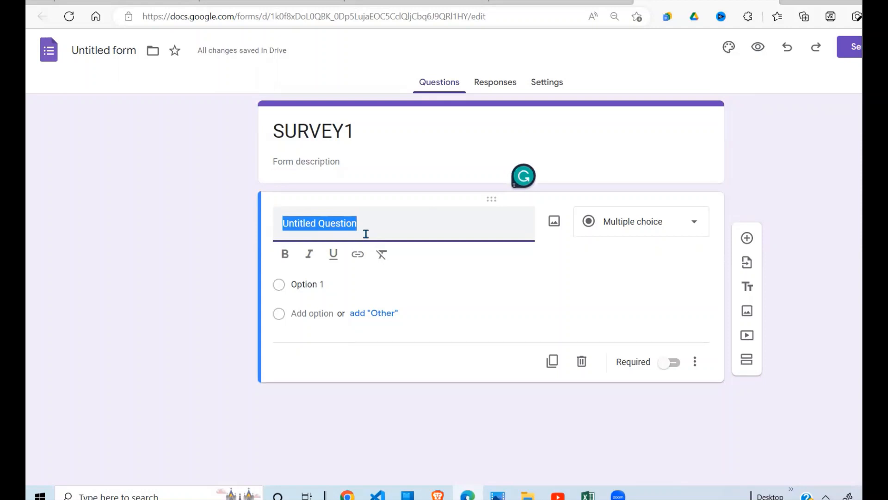
type("Do you drive a car or a")
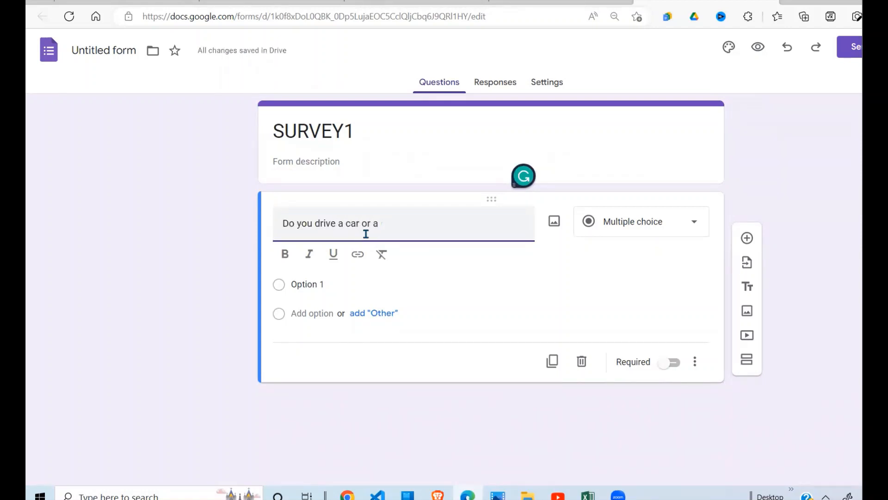
key("BackSpace")
key("BackSpace")
key("BackSpace")
key("BackSpace")
type("ride a b")
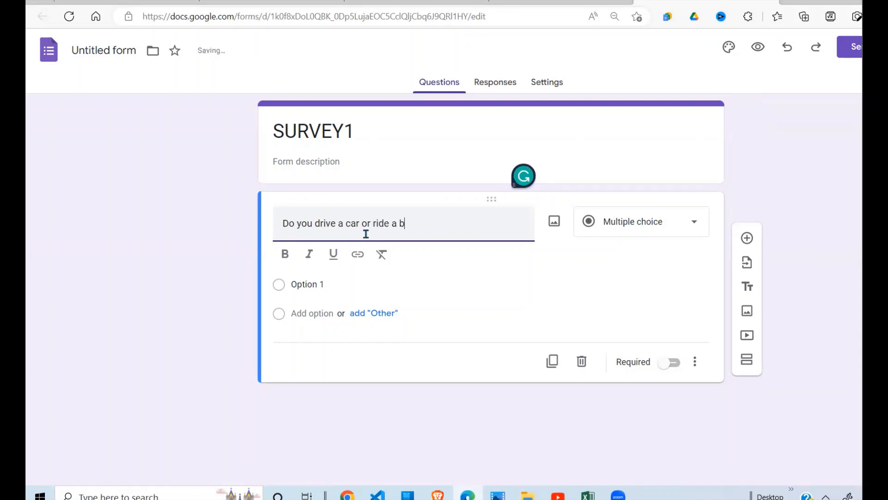
type("u")
key("BackSpace")
type("icycle")
Step: Keep the question as Multiple choice and give it the answer options Yes and No
left_click(694, 231)
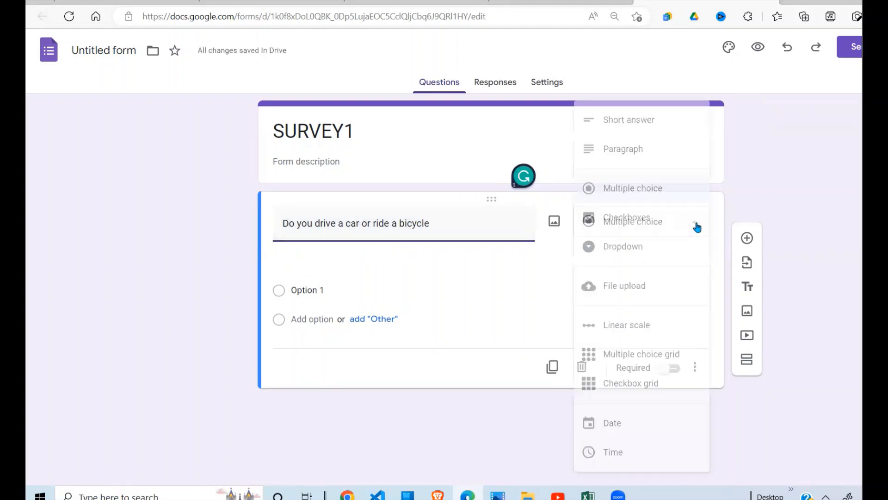
left_click(678, 195)
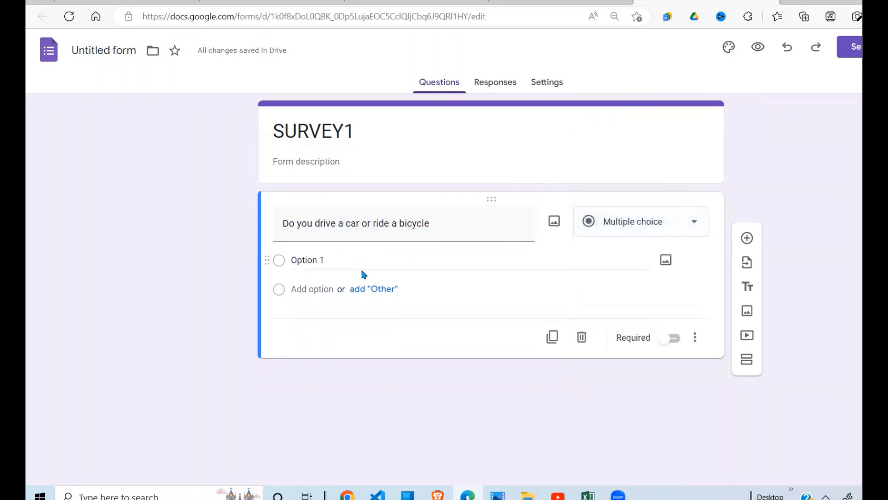
left_click_drag(291, 259, 331, 260)
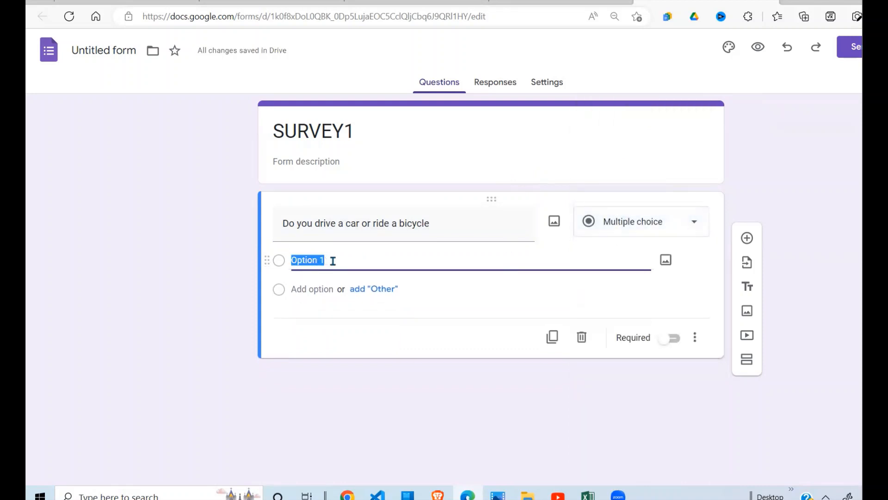
type("Yes")
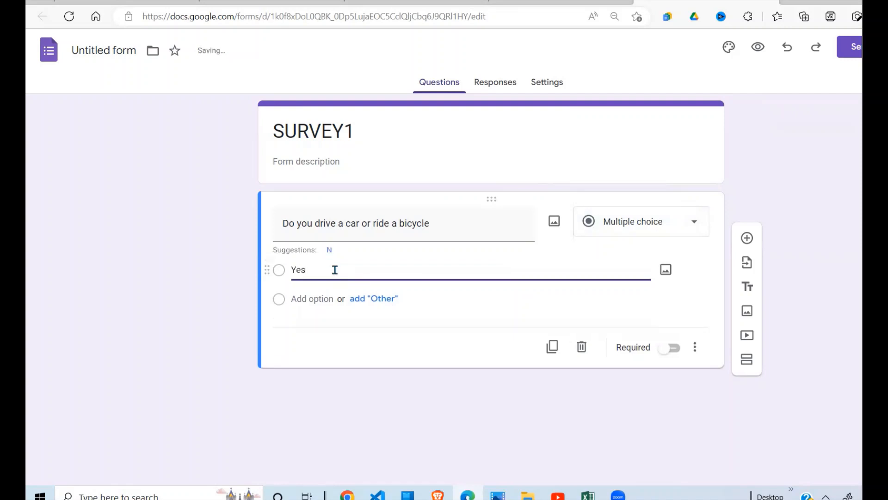
left_click(332, 251)
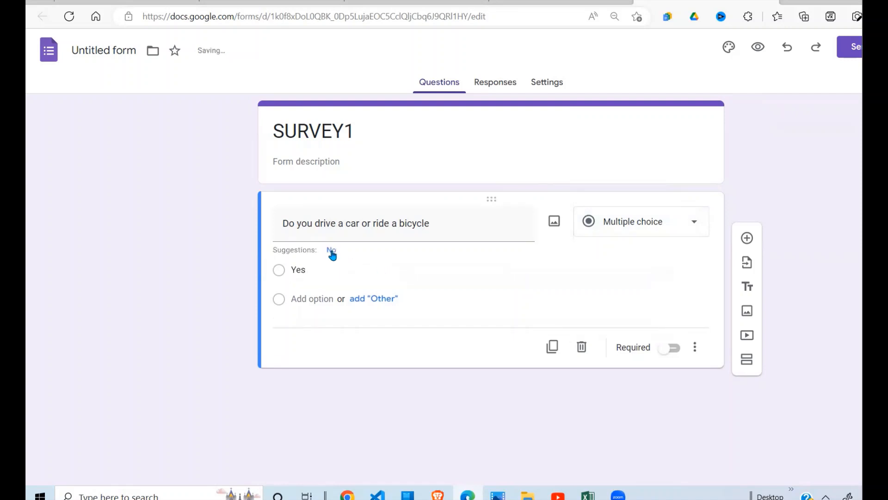
left_click(320, 290)
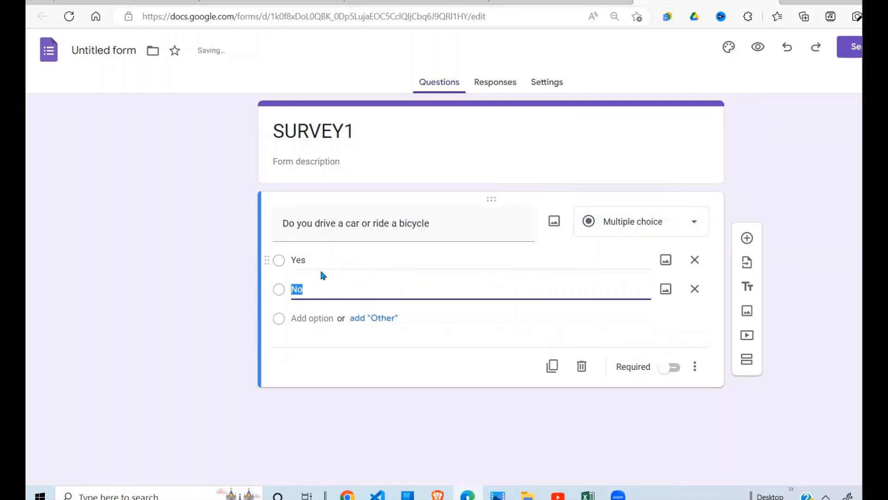
Step: Extend the question text with "? Answer Yes if you drive and No if you ride."
left_click(443, 224)
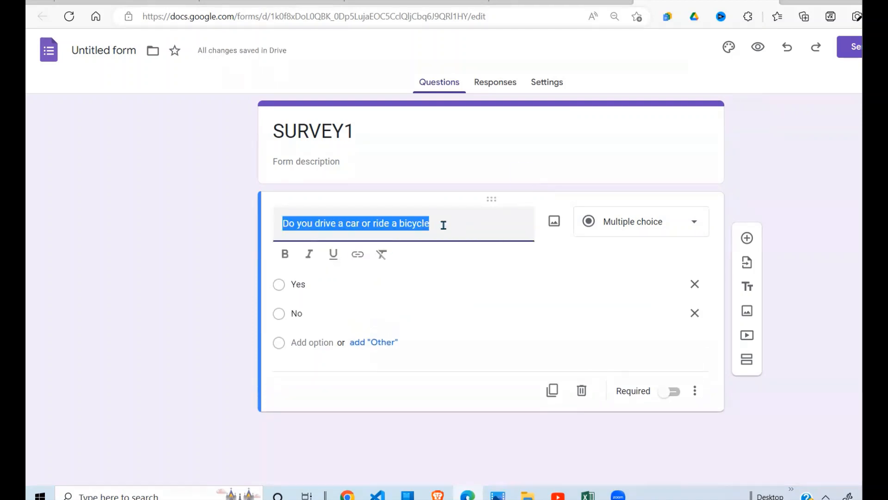
left_click(443, 225)
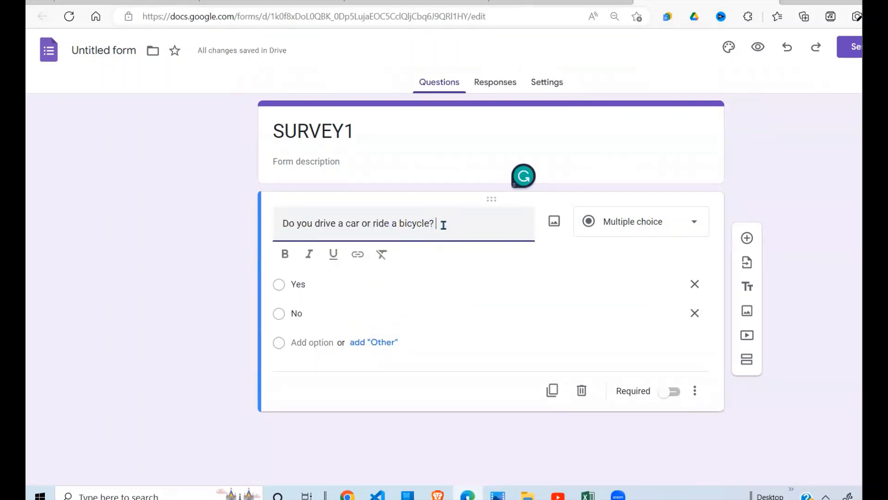
type("An")
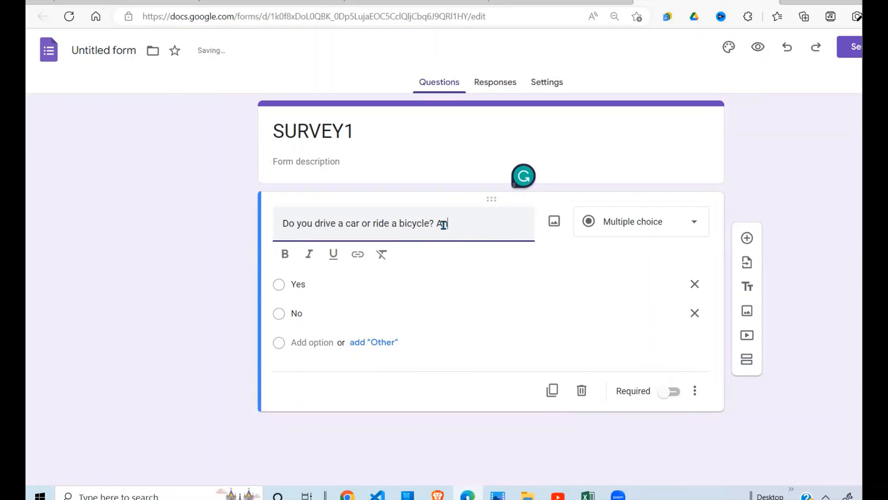
type("swer Yes of ")
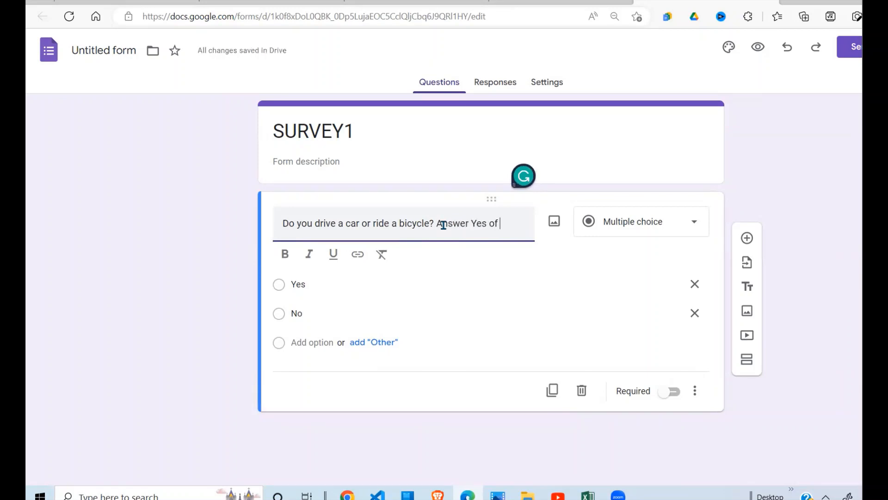
type(" you ")
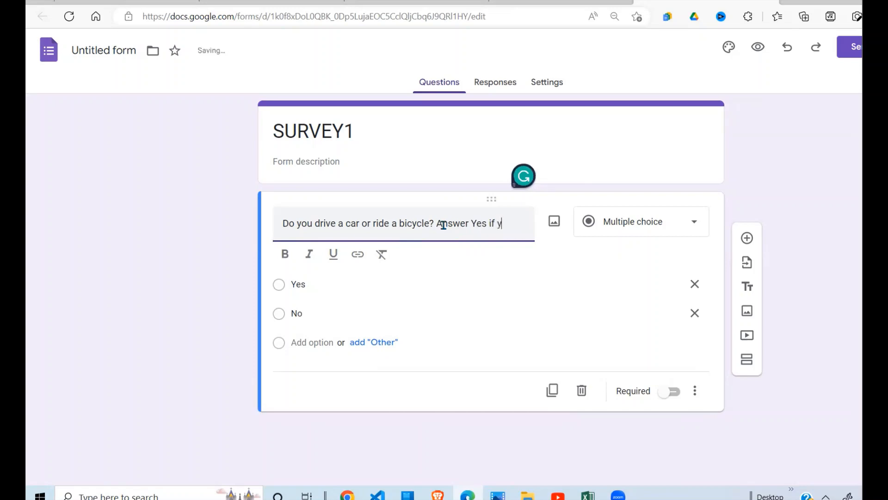
type("drive and")
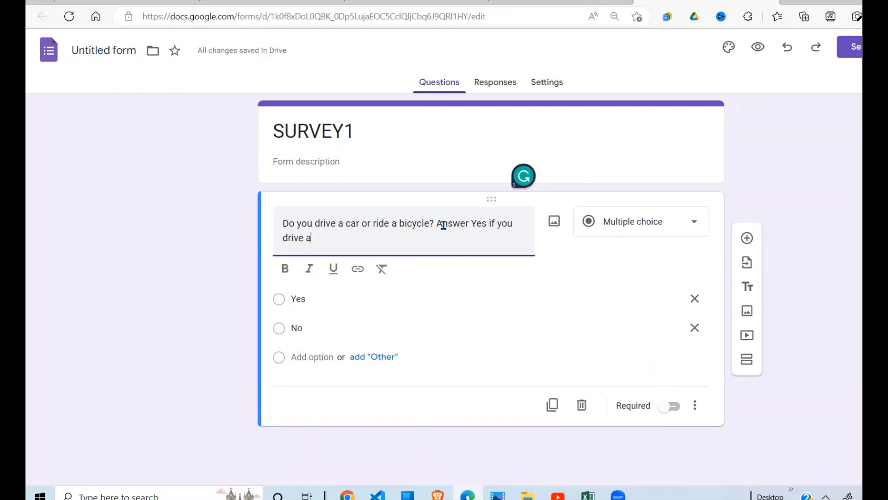
key("BackSpace")
key("BackSpace")
type("no")
key("BackSpace")
key("BackSpace")
type("No if yo")
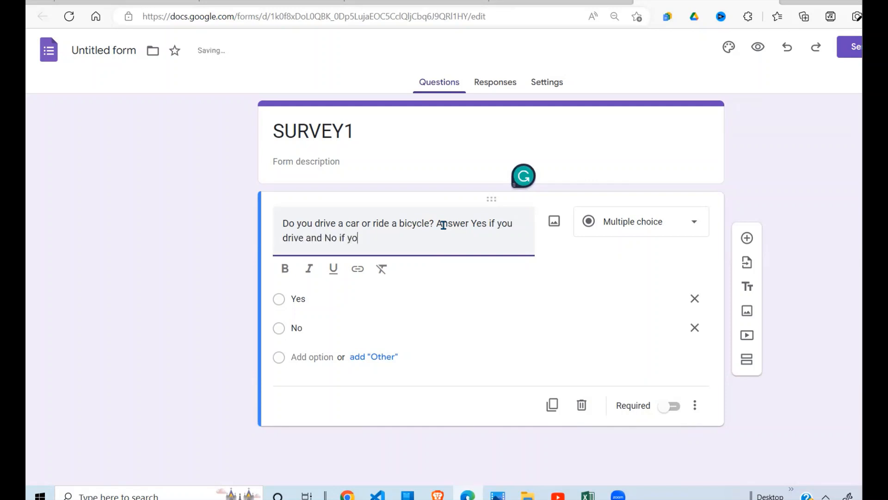
type("u ride.")
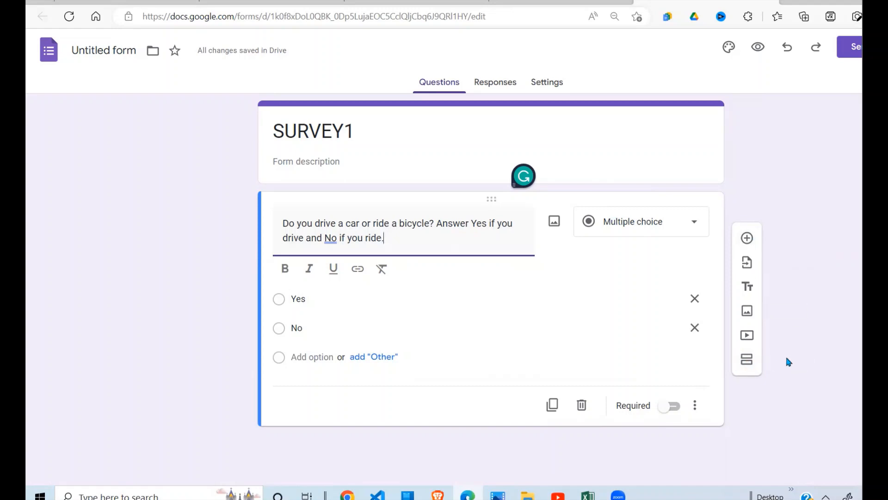
Step: Add a second section after the car-or-bicycle question and title it DRIVE A CAR
left_click(744, 365)
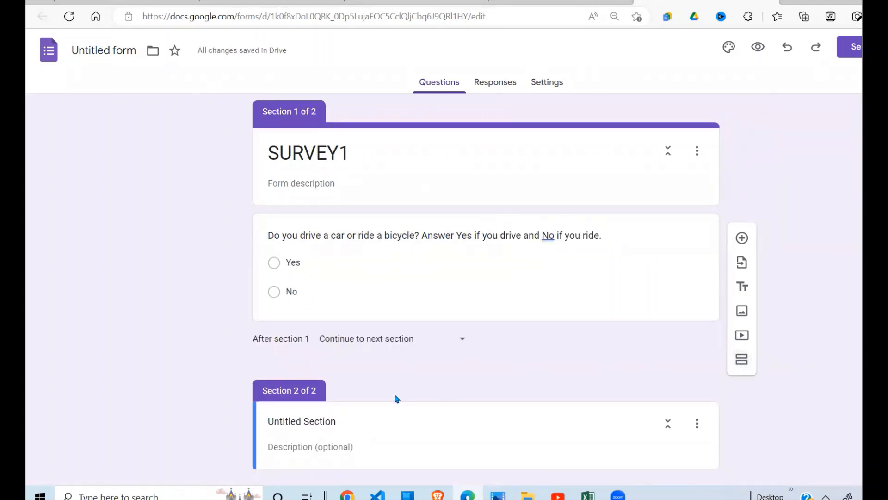
left_click(320, 420)
left_click_drag(346, 422, 257, 422)
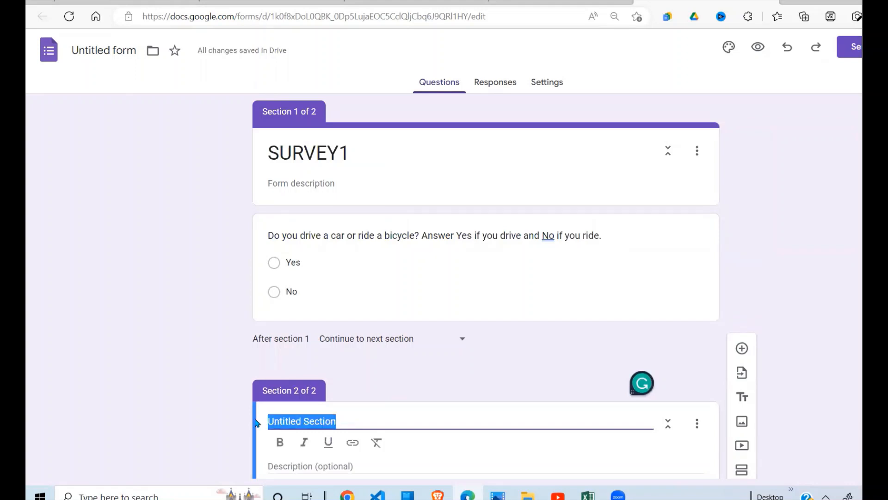
type("DRIVE A CAR")
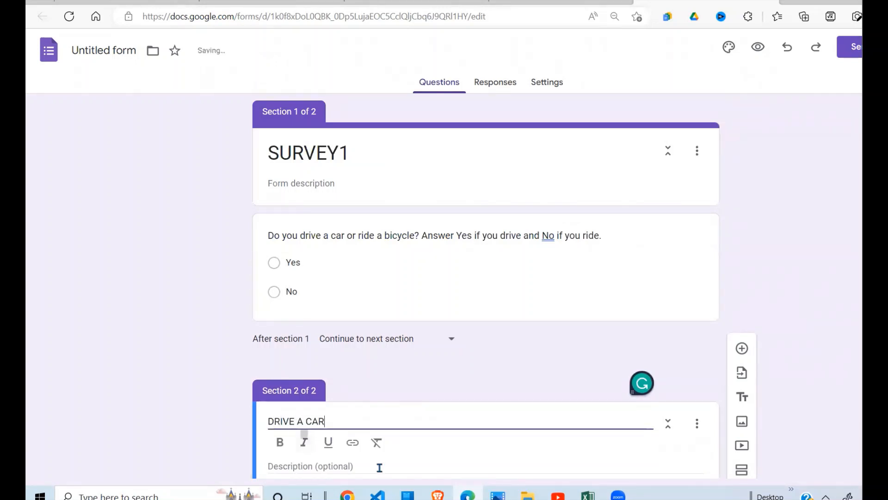
Step: Add a Short answer question reading "What car do you drive?" to the DRIVE A CAR section
scroll(486, 286, "down", 1)
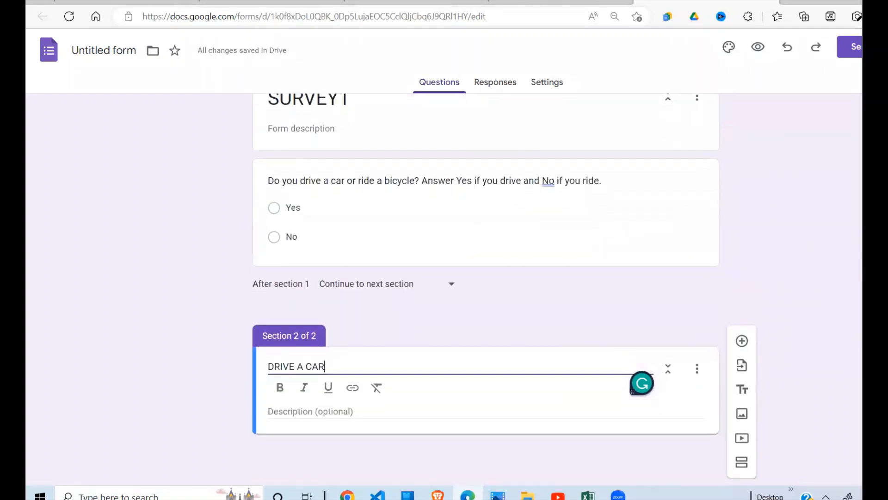
left_click(742, 341)
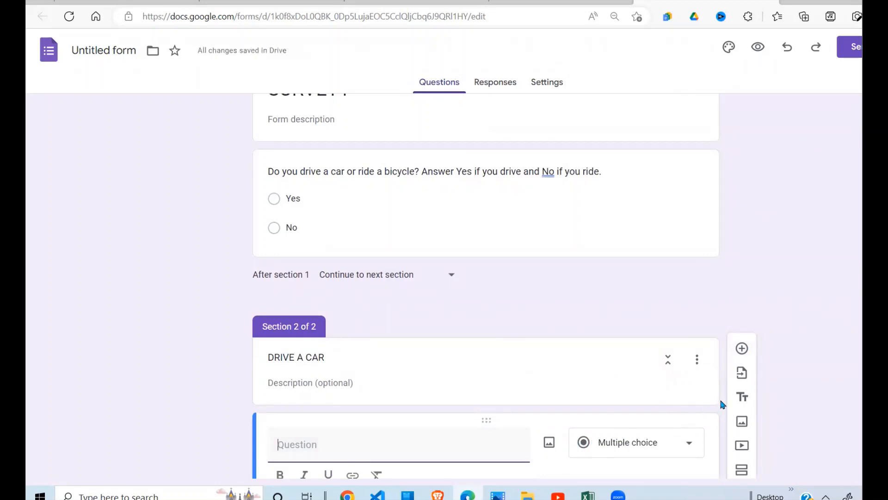
left_click(692, 445)
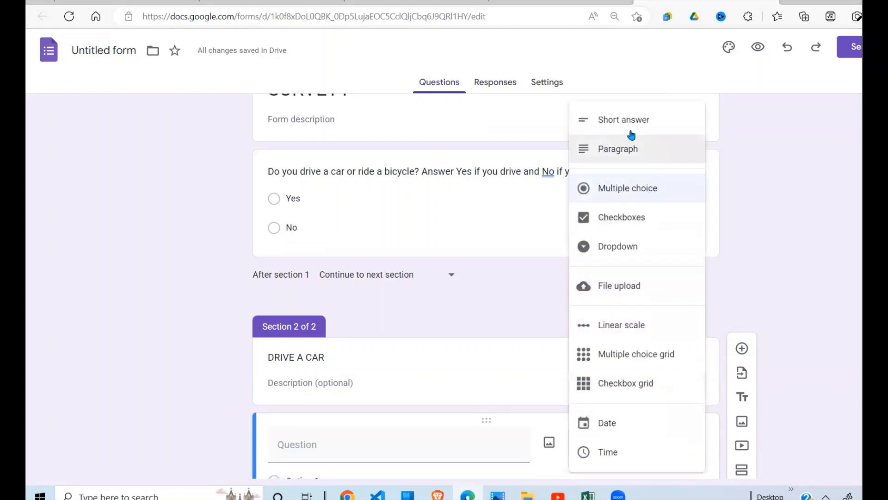
left_click(609, 123)
left_click(359, 450)
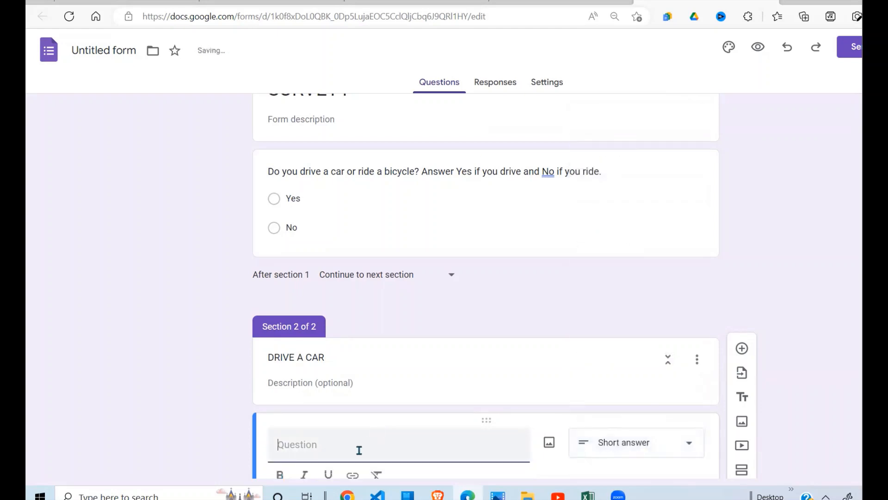
type("w")
key("BackSpace")
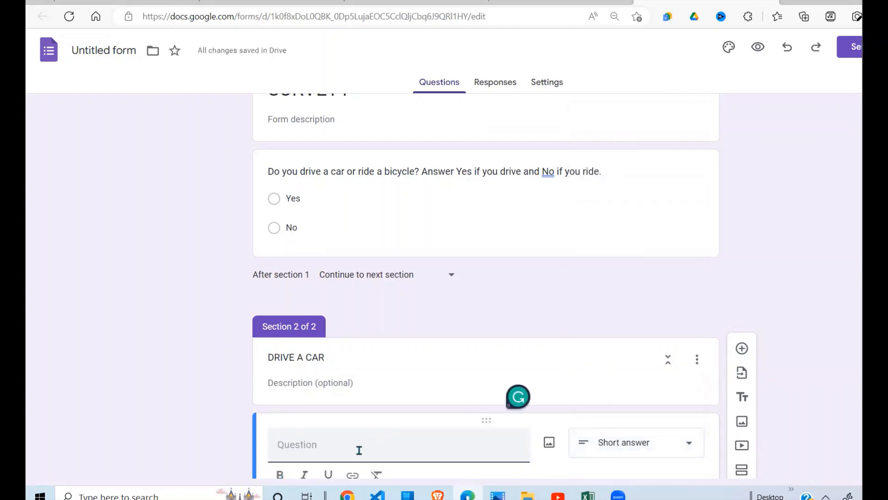
type("e")
key("BackSpace")
type("What car ")
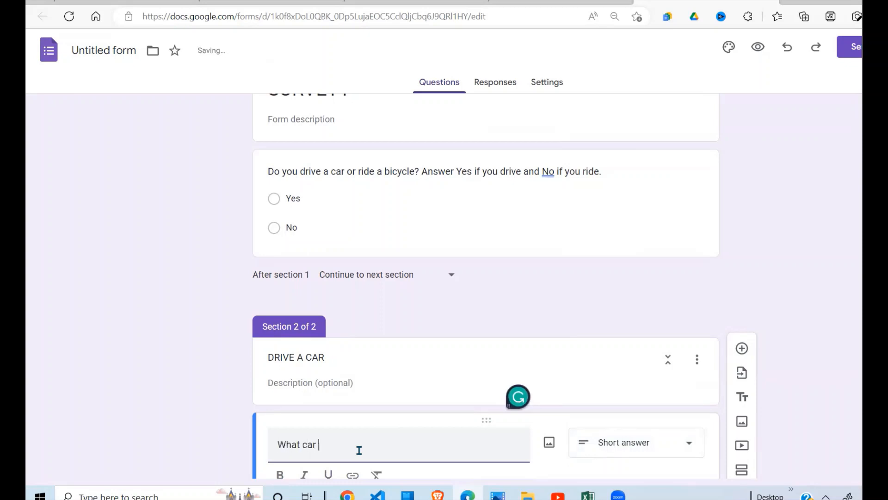
type("do you drive?")
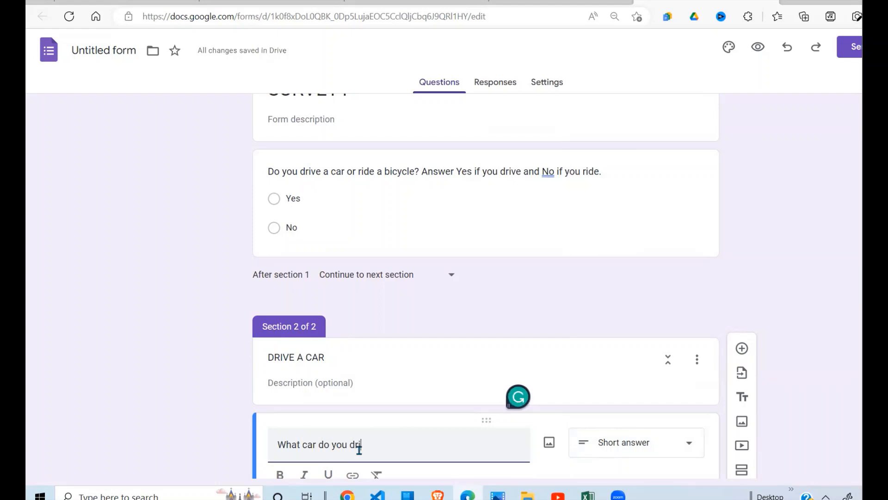
Step: Add a third section after the DRIVE A CAR section and title it RIDE A BICYCLE
scroll(395, 240, "down", 3)
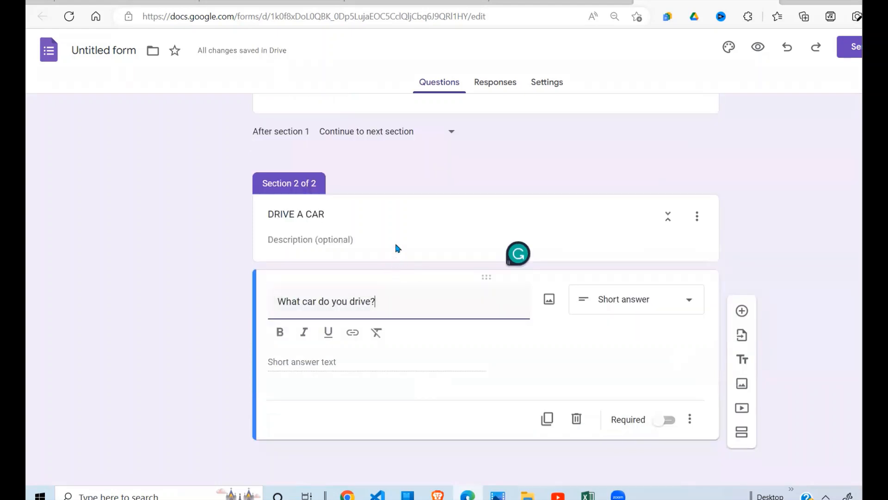
left_click(742, 433)
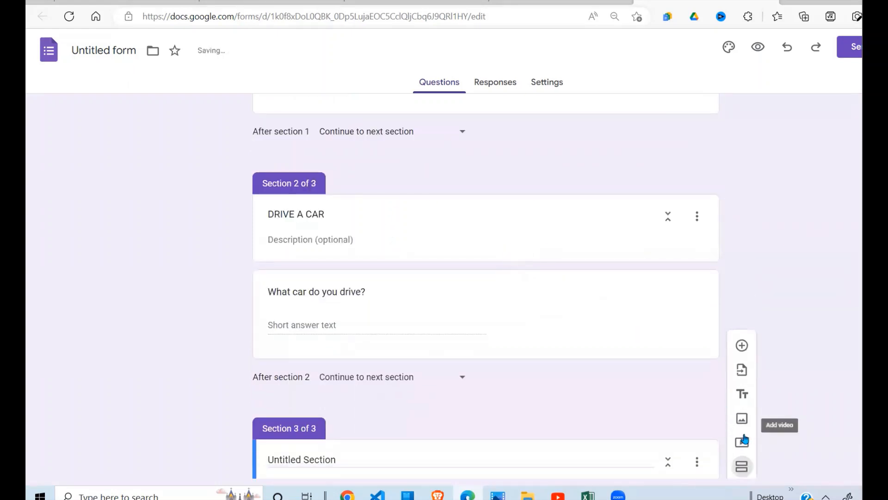
left_click(322, 452)
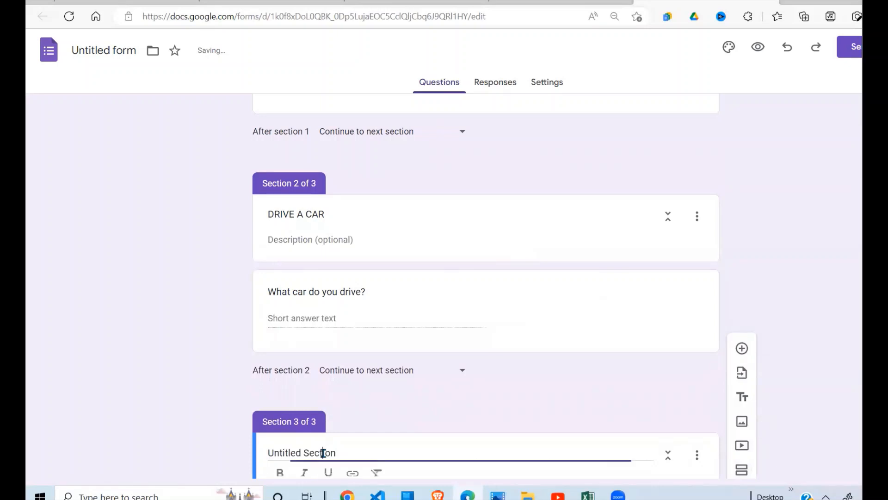
left_click_drag(346, 449, 259, 446)
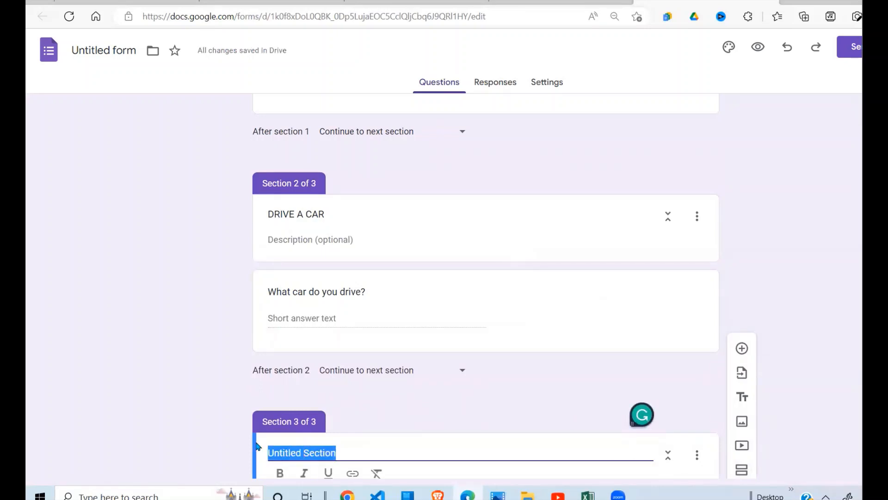
type("ride")
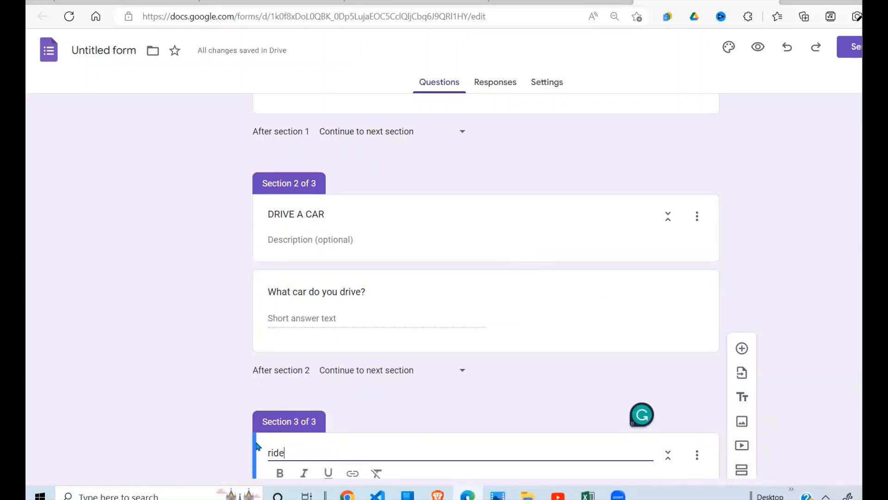
key("BackSpace")
type("RID")
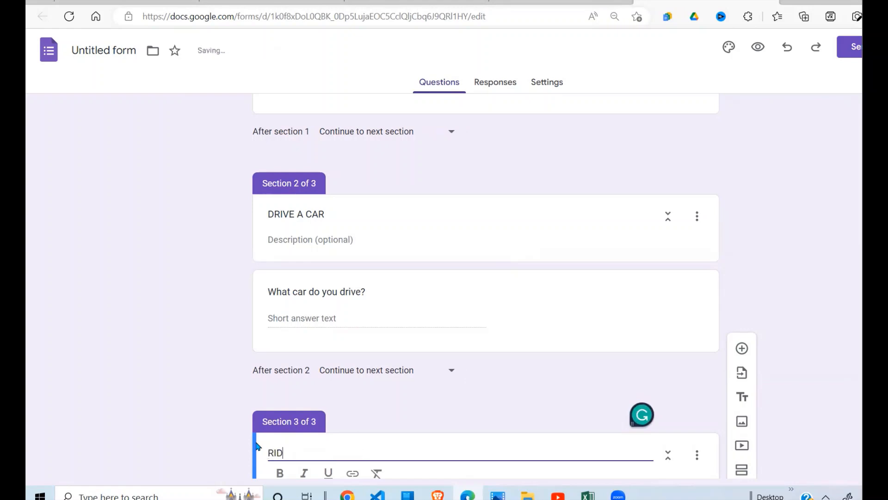
type("E A BICYCLE")
Step: Add a question reading "What type bicycle do you ride?" to the RIDE A BICYCLE section
scroll(545, 401, "down", 2)
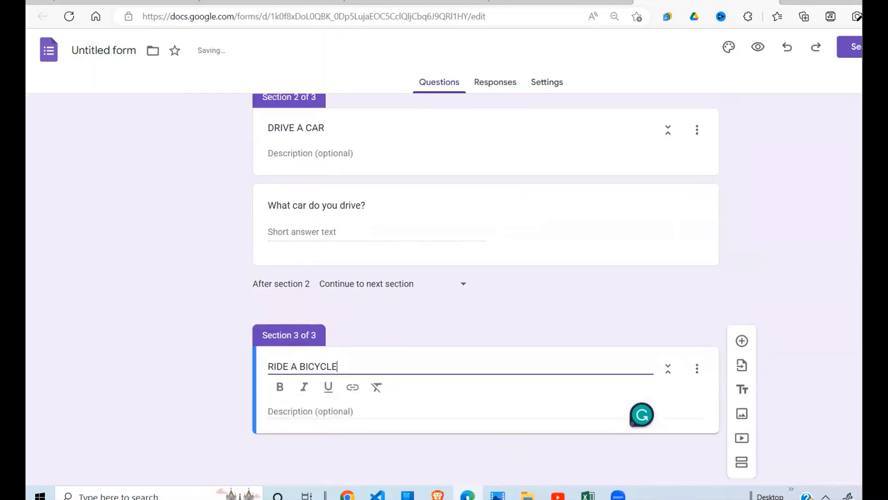
left_click(742, 340)
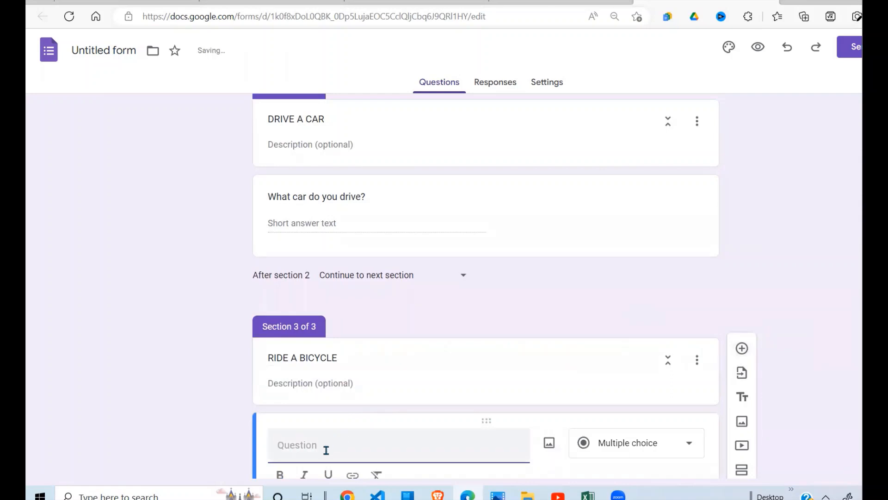
type("wHAT")
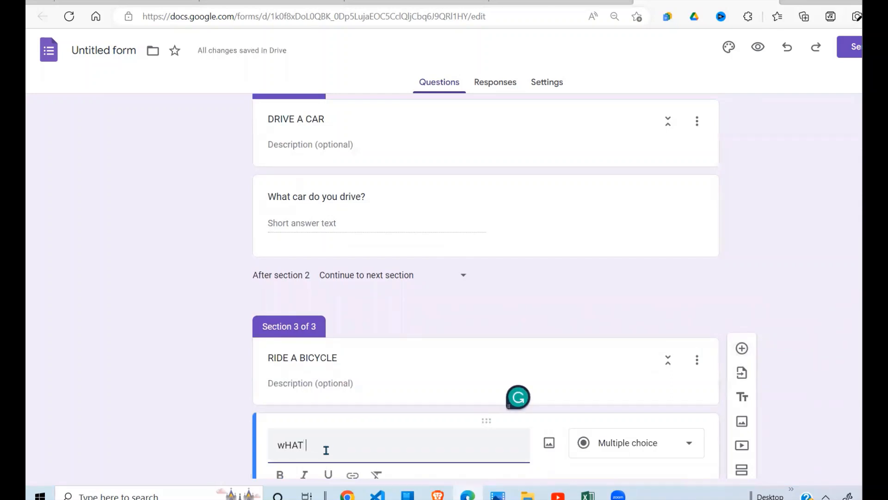
key("BackSpace")
key("BackSpace")
key("BackSpace")
key("BackSpace")
type("Whar ")
type("t type")
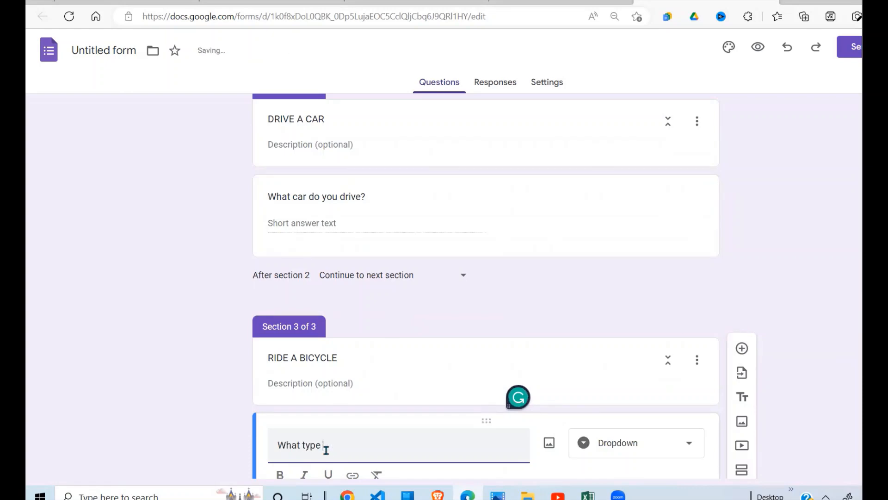
type(" bicycle do")
type(" yu")
type("u ride")
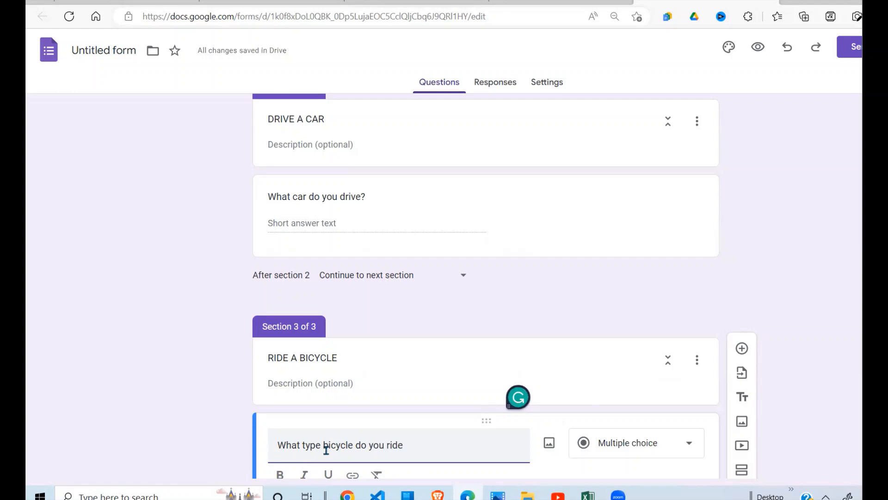
type("?")
Step: Make the bicycle question a Short answer and apply the grammar suggestion "type of" to its wording
scroll(640, 293, "down", 3)
left_click(689, 281)
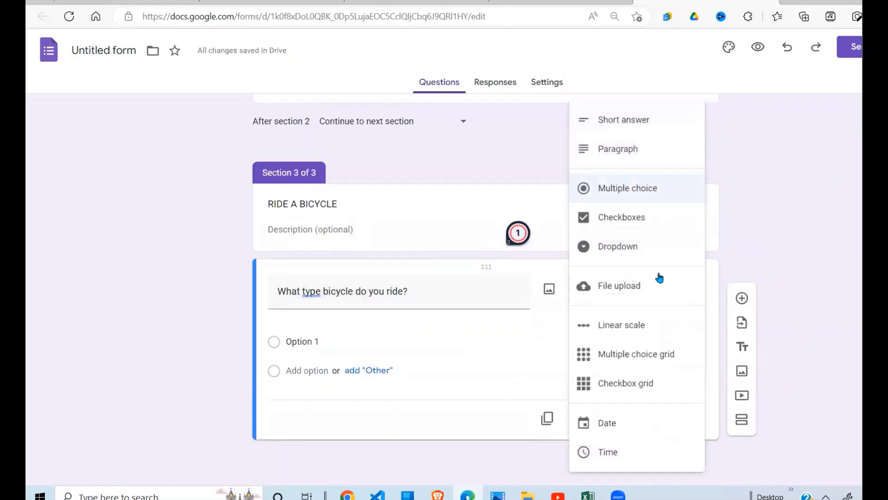
left_click(633, 120)
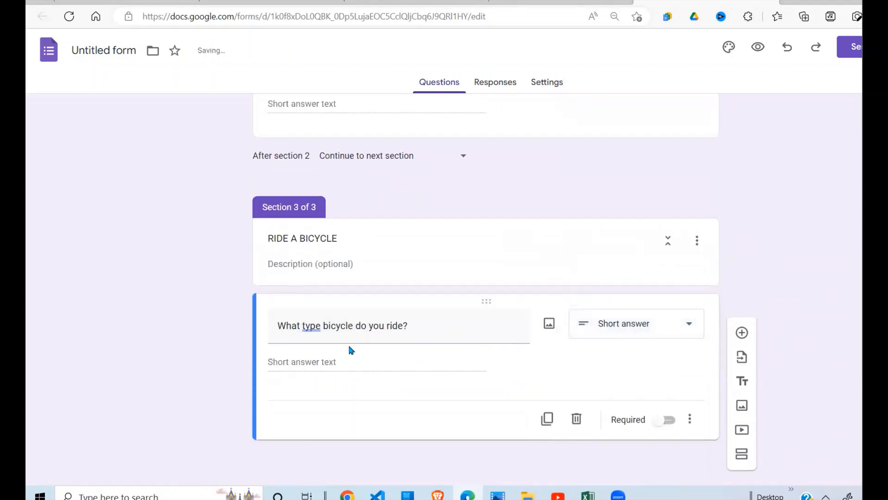
left_click(311, 325)
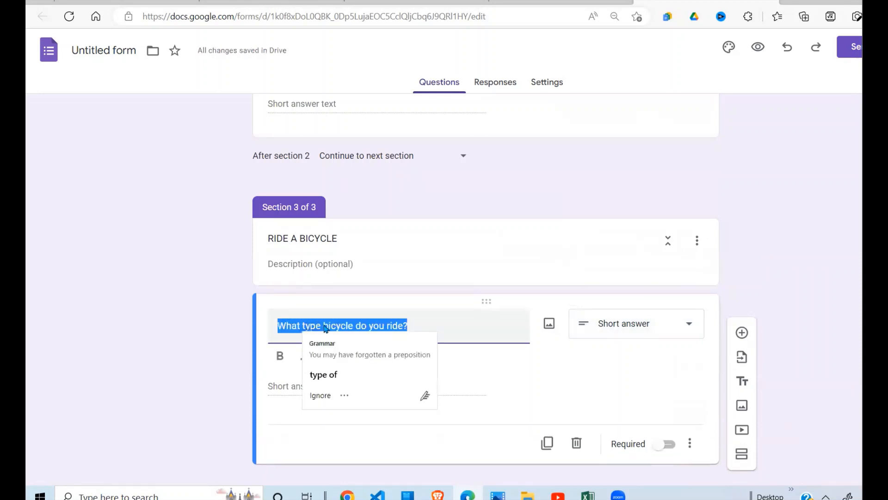
left_click(333, 375)
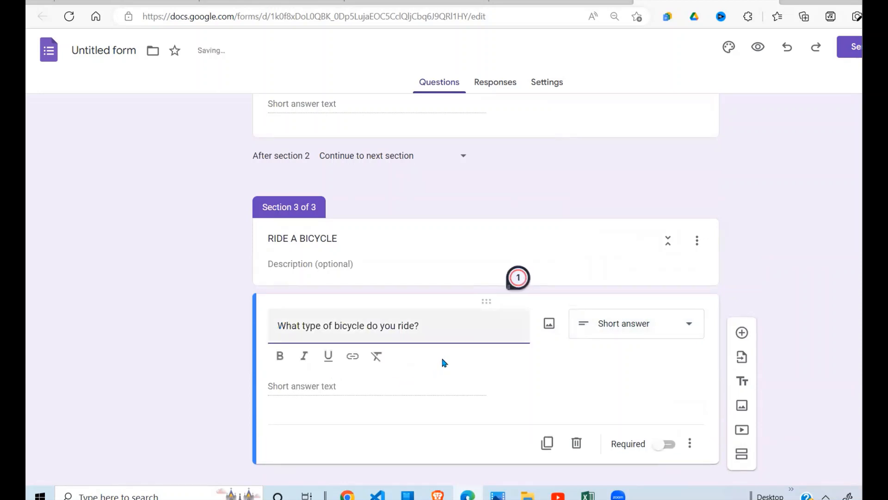
Step: Add a fourth section after the RIDE A BICYCLE section and title it comments
scroll(308, 234, "up", 10)
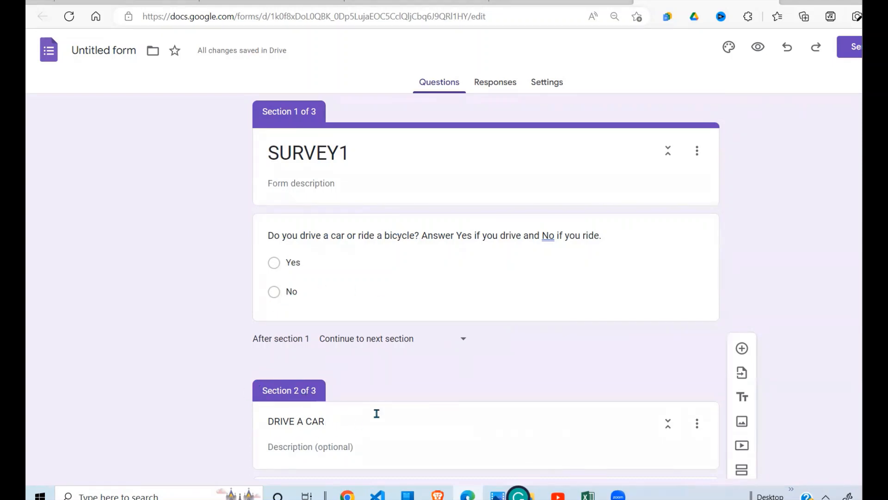
scroll(795, 413, "down", 7)
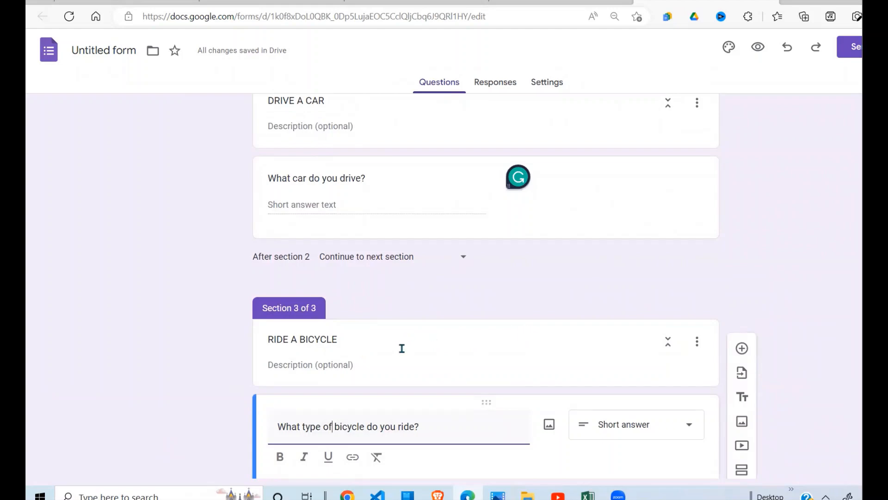
scroll(485, 287, "up", 7)
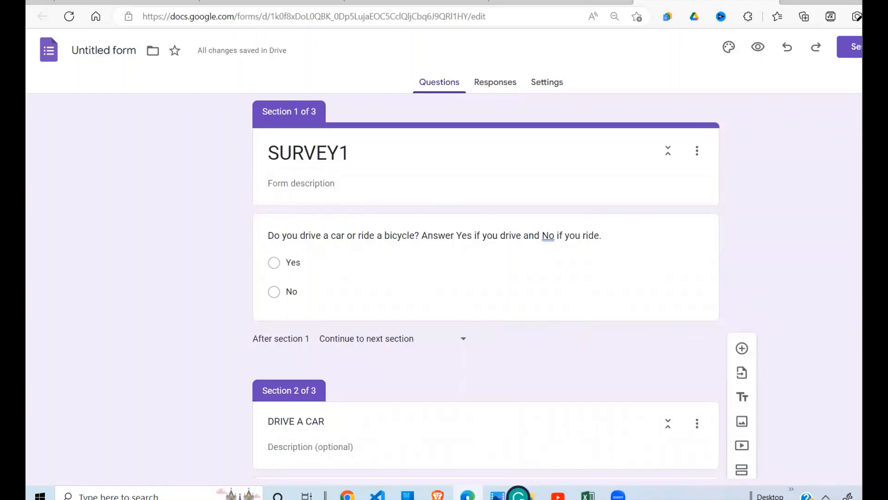
scroll(727, 436, "down", 10)
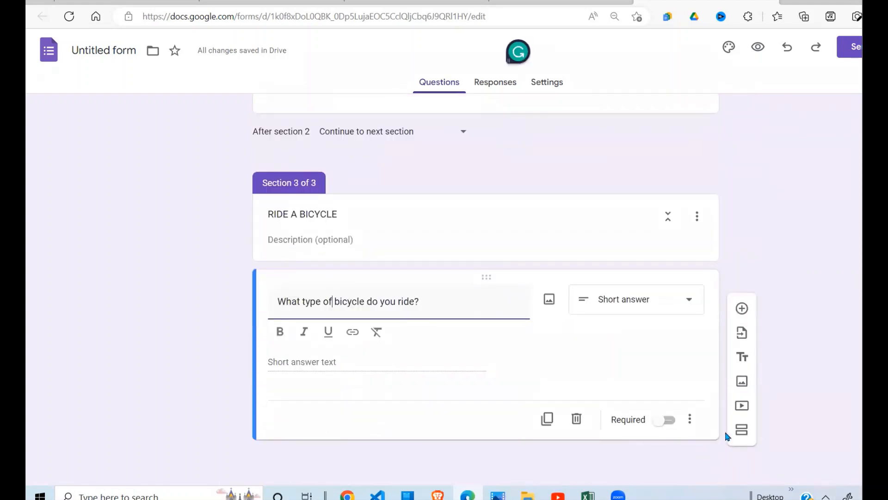
left_click(741, 431)
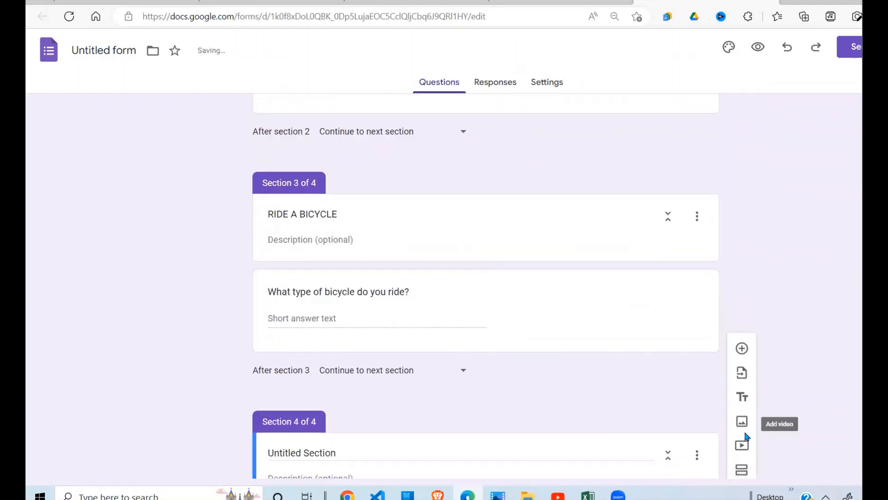
left_click(346, 455)
key("BackSpace")
key("BackSpace")
key("BackSpace")
key("BackSpace")
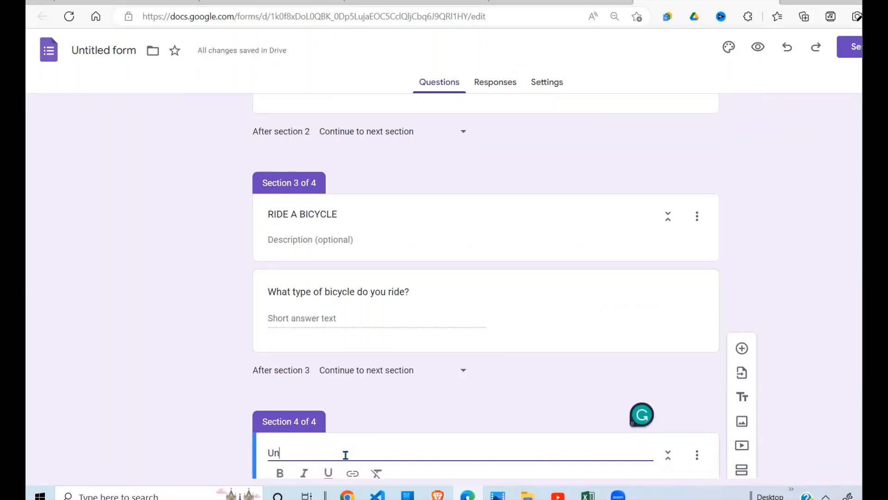
key("BackSpace")
type("comments")
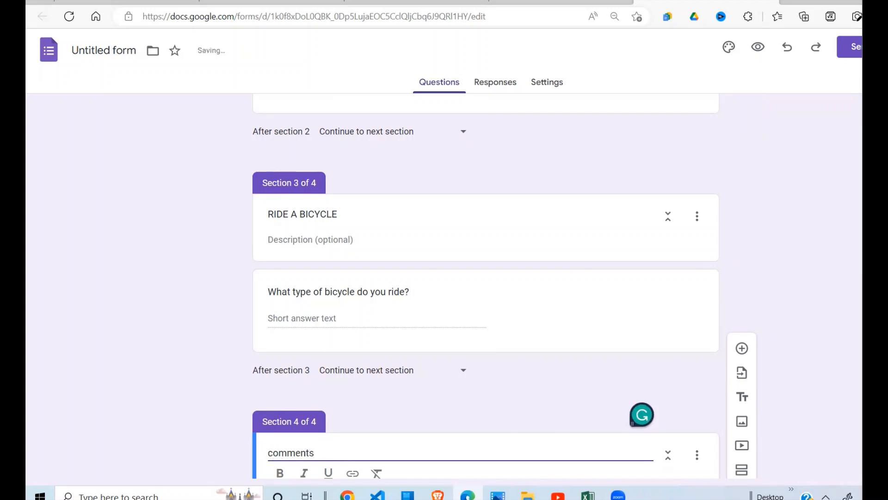
Step: Add a Paragraph question named Comments to the comments section
scroll(707, 398, "down", 2)
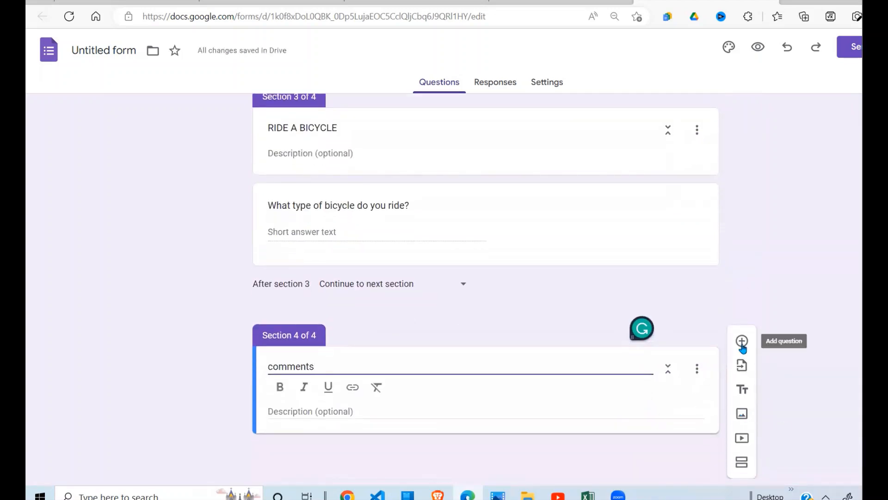
left_click(742, 330)
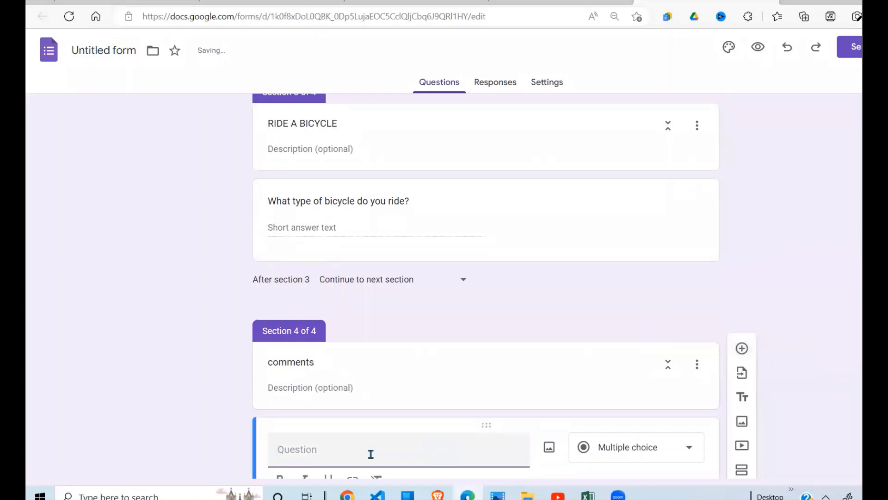
type("Ntes")
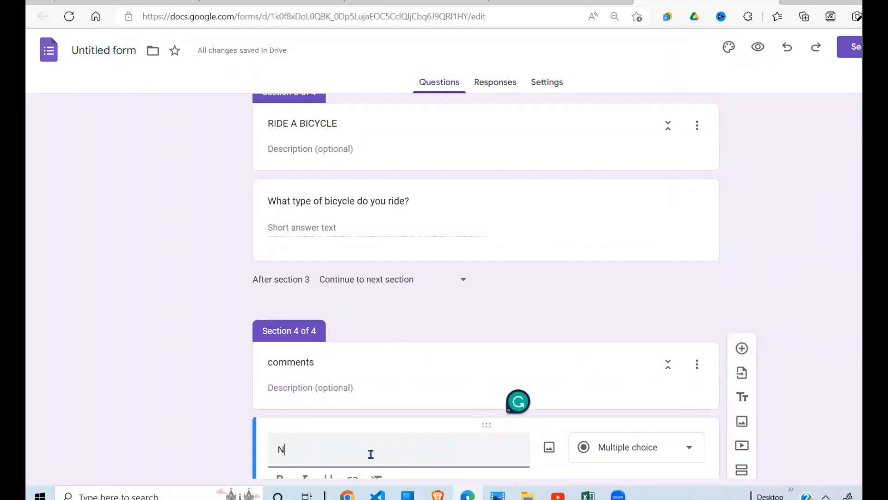
key("BackSpace")
type("Nmmen")
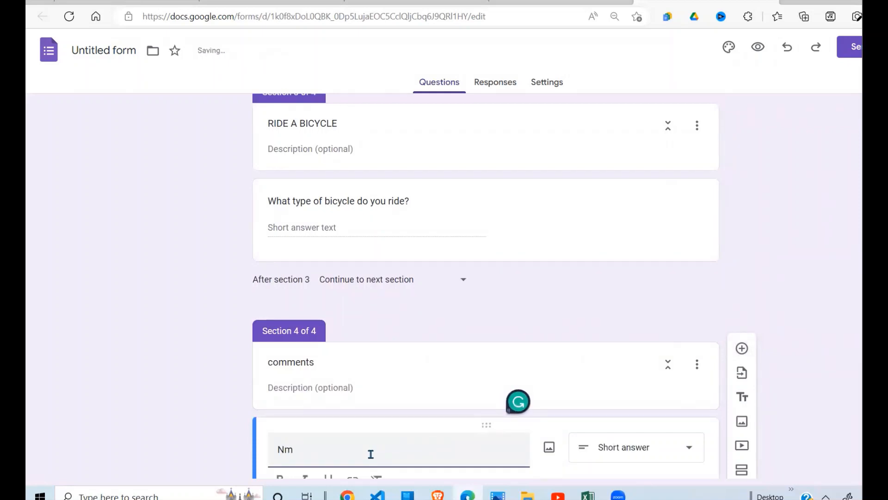
key("BackSpace")
key("BackSpace")
type("Comments")
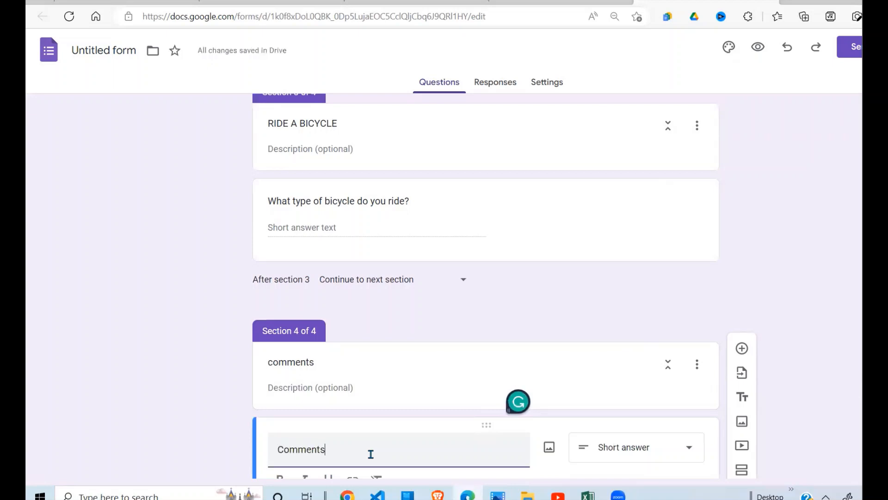
left_click(688, 452)
left_click(642, 148)
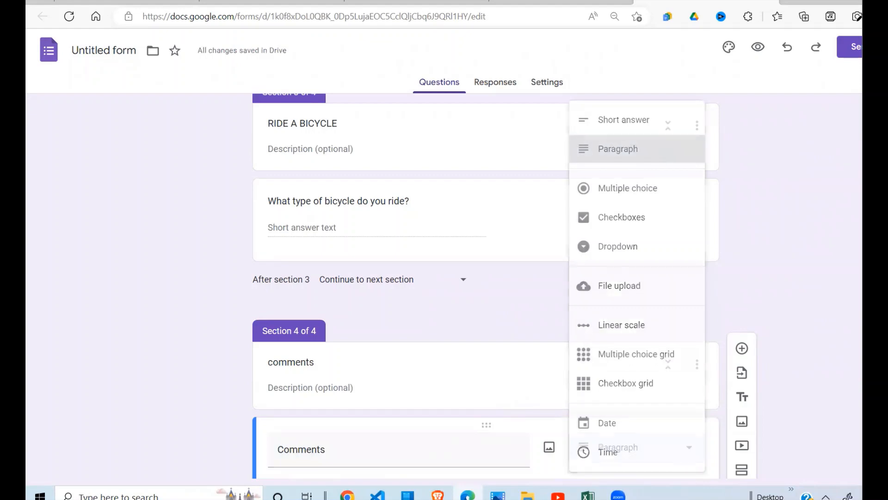
Step: Open the car-or-bicycle question for editing and review the form's sections and their order
scroll(486, 278, "up", 8)
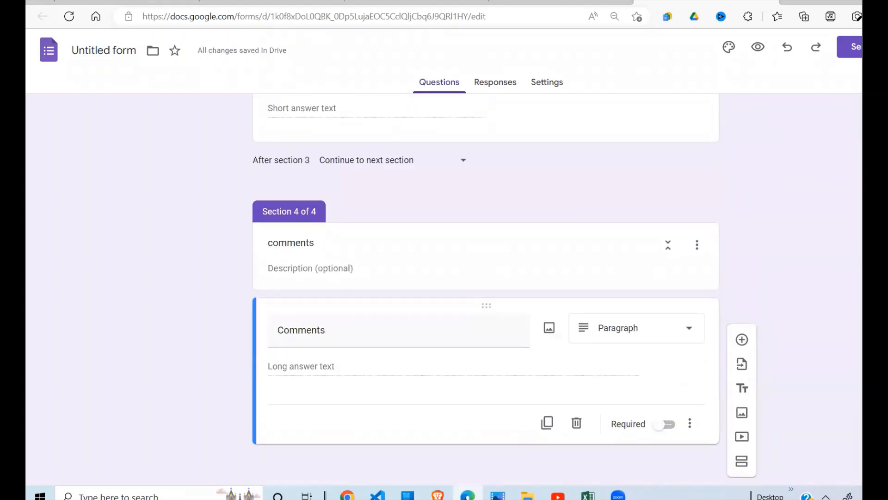
scroll(486, 278, "up", 6)
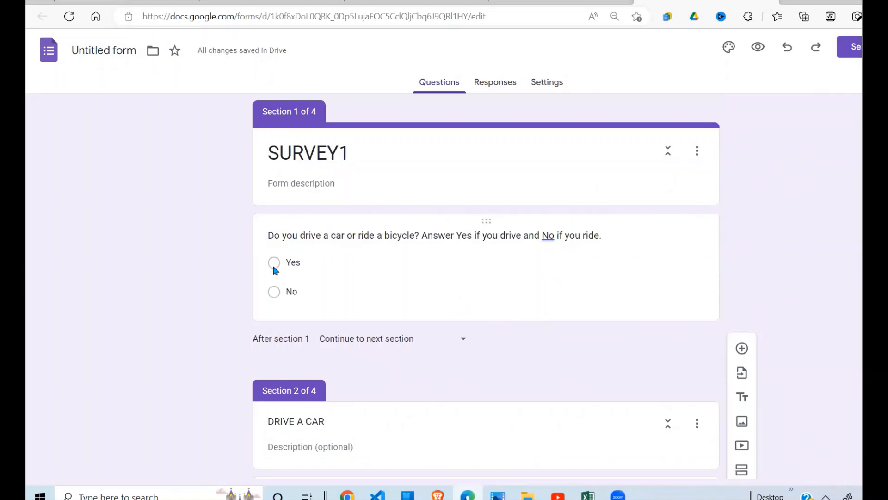
left_click(378, 246)
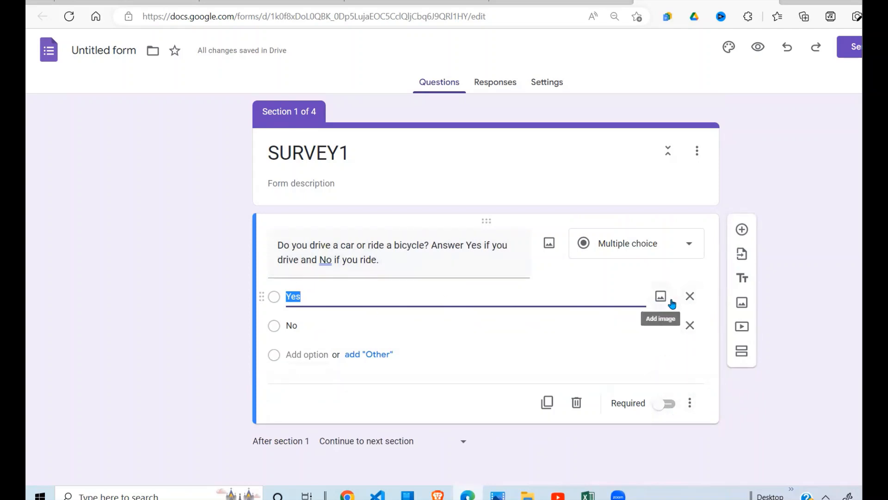
scroll(680, 309, "down", 4)
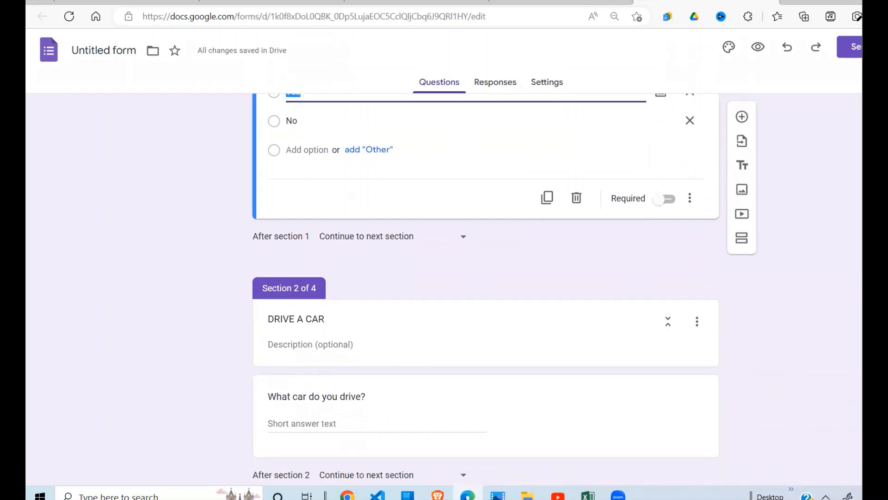
scroll(677, 319, "up", 4)
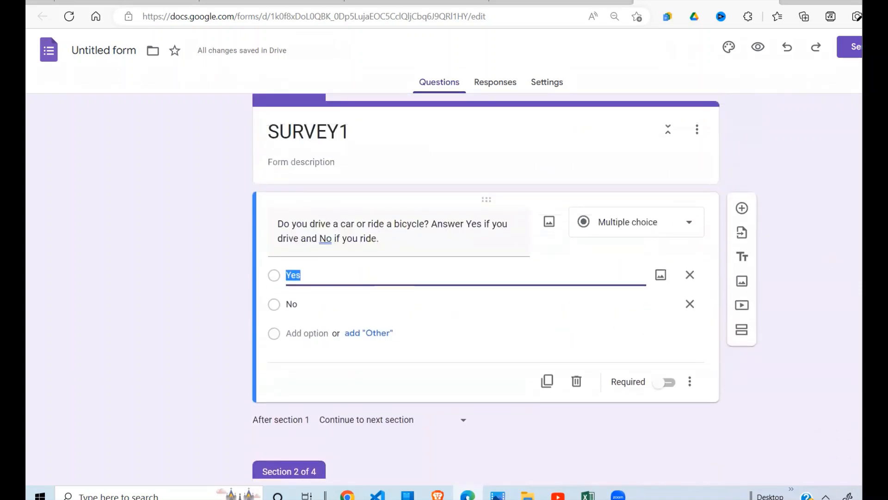
scroll(485, 285, "down", 13)
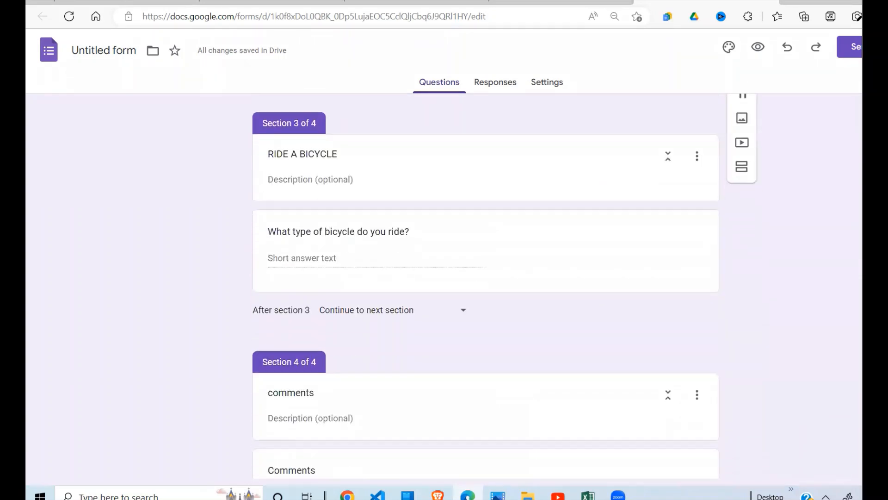
scroll(484, 284, "up", 5)
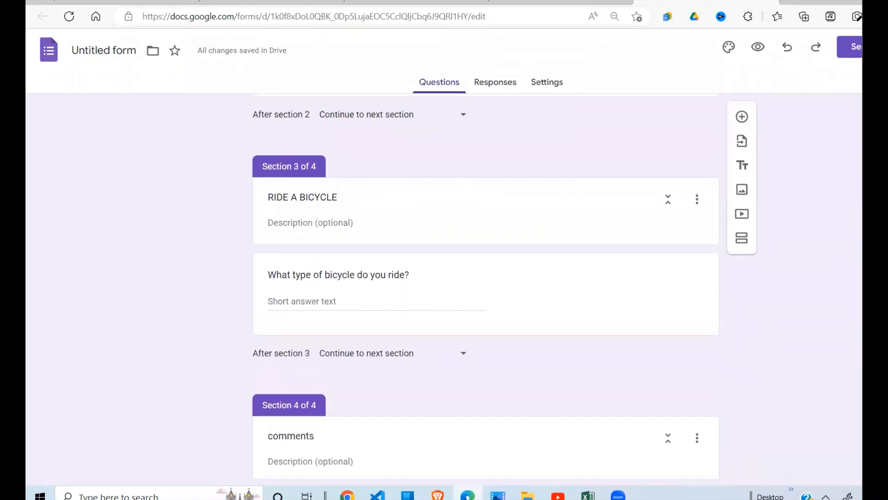
Step: Turn on Go to section based on answer for the car-or-bicycle question
scroll(484, 286, "up", 8)
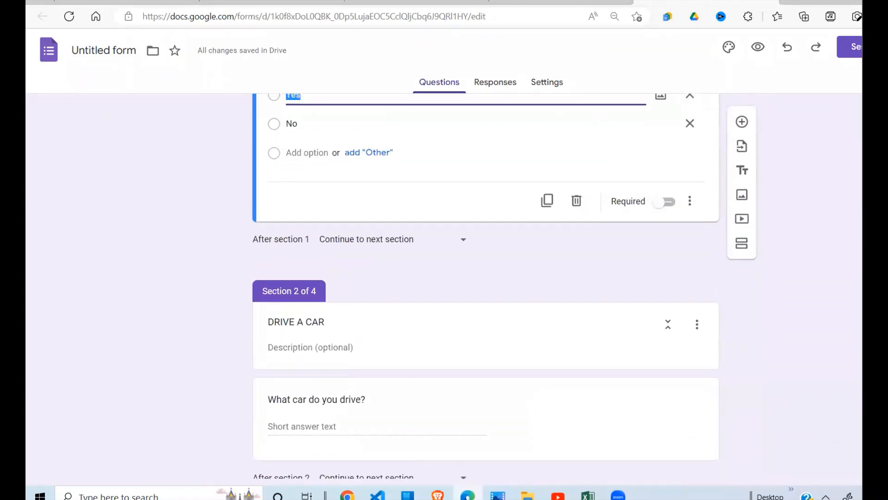
scroll(485, 286, "up", 3)
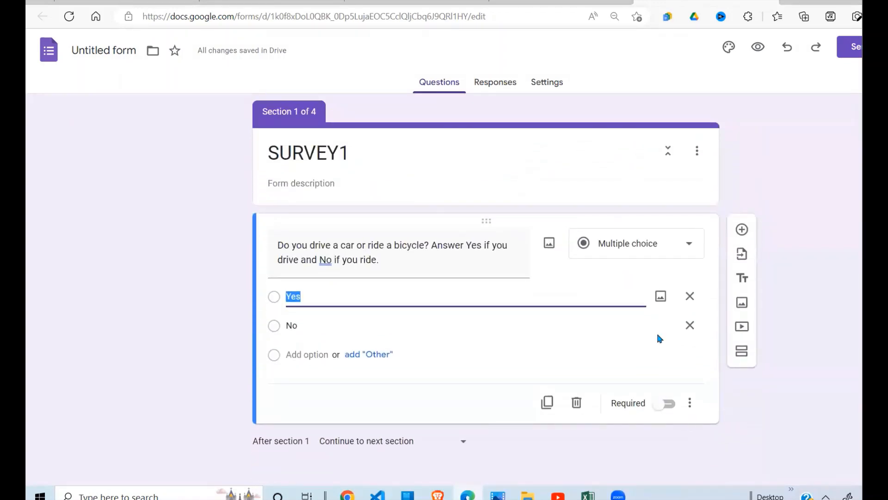
left_click(689, 403)
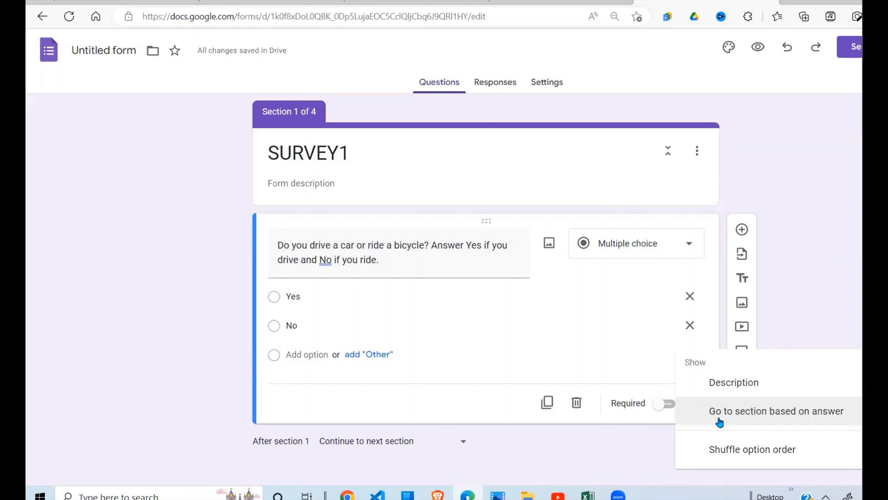
left_click(811, 415)
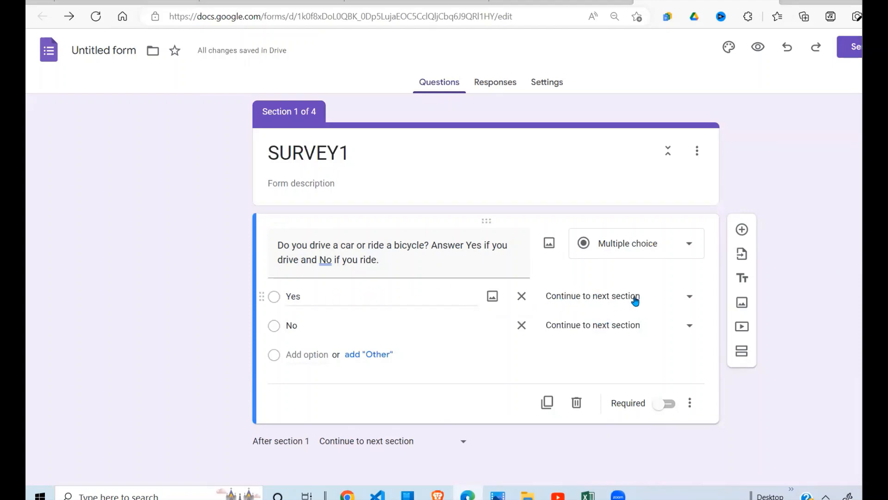
Step: Route the Yes answer to section 2 (DRIVE A CAR) and the No answer to section 3 (RIDE A BICYCLE)
scroll(416, 347, "down", 3)
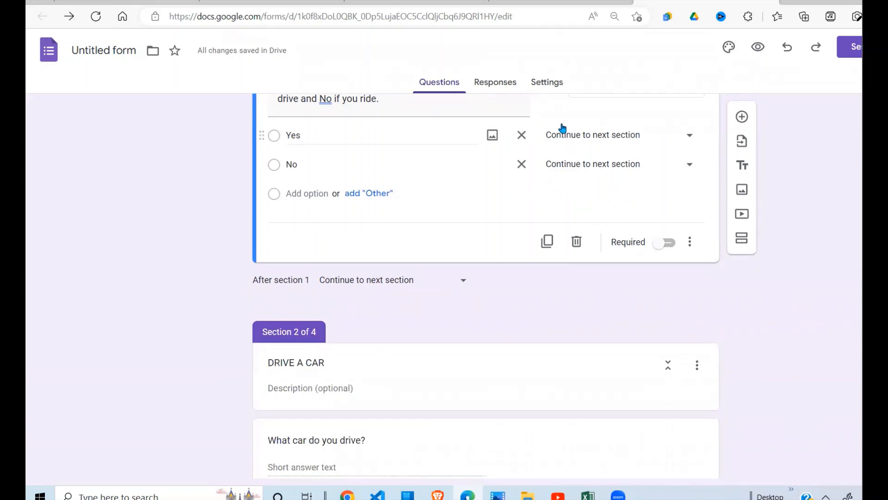
left_click(691, 137)
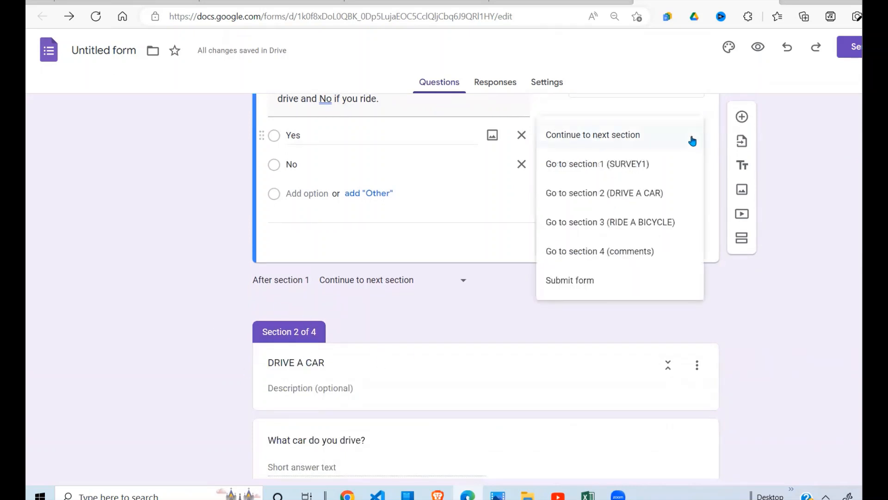
left_click(567, 194)
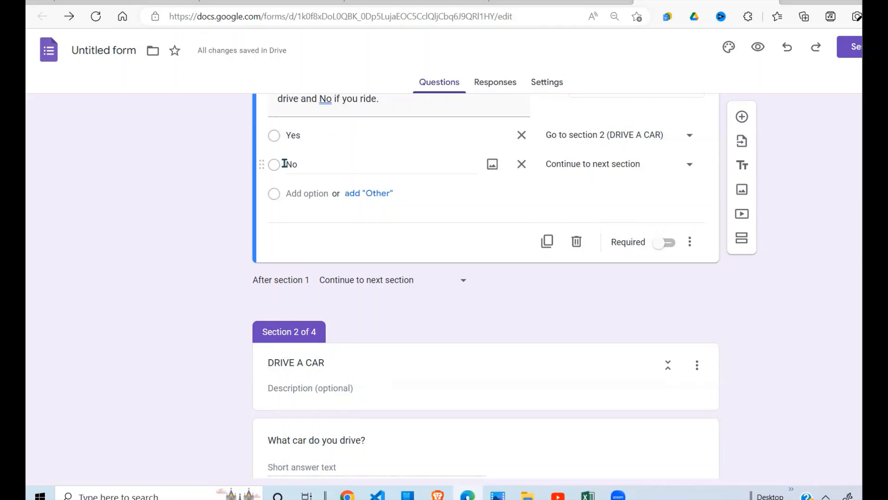
left_click(692, 167)
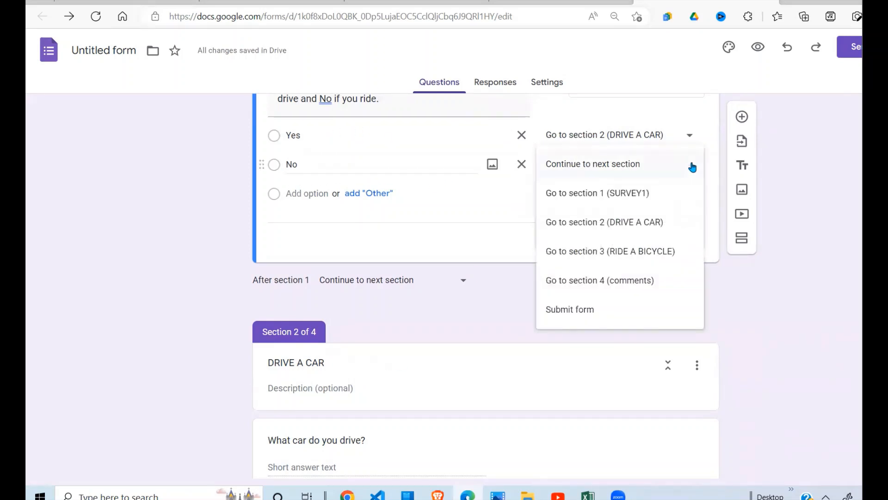
left_click(642, 253)
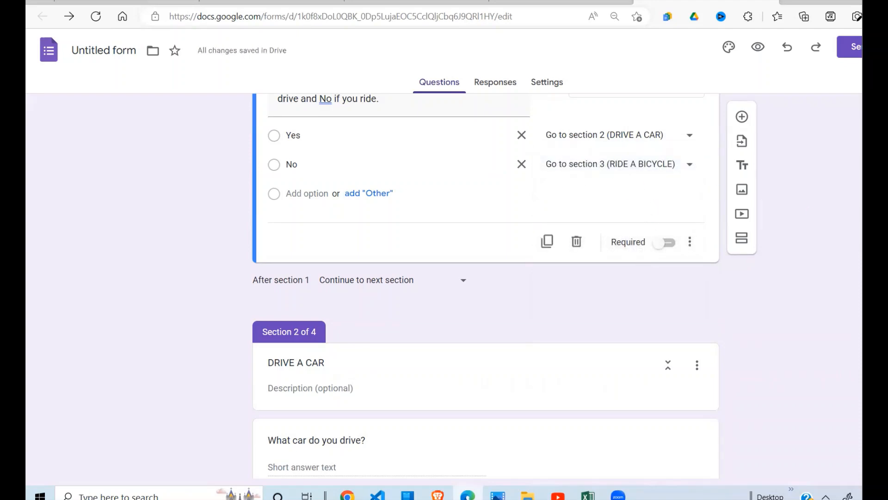
Step: Set the navigation after section 2, DRIVE A CAR, to Go to section 4 (comments)
scroll(696, 176, "down", 2)
scroll(454, 222, "down", 6)
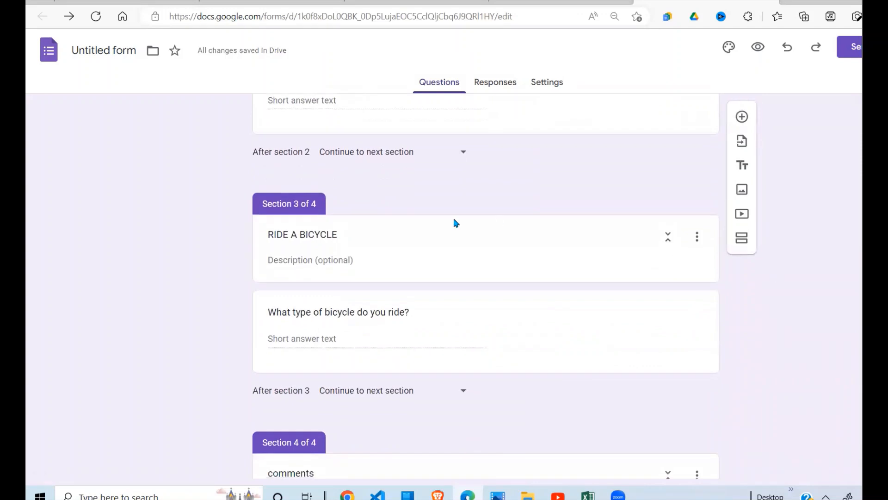
scroll(589, 315, "up", 10)
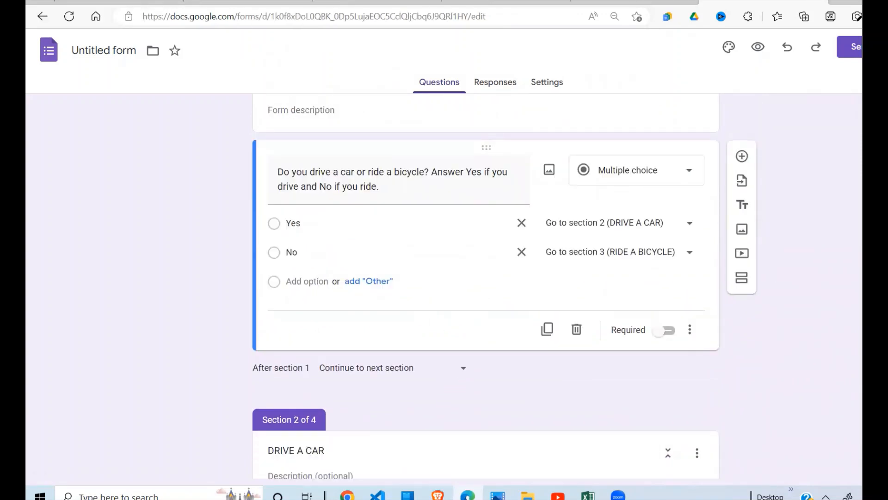
double_click(337, 281)
scroll(467, 323, "down", 6)
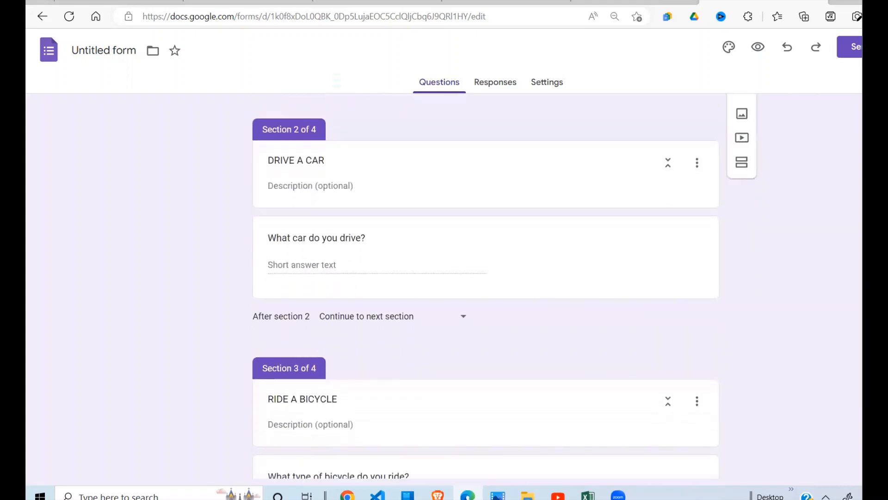
left_click(464, 320)
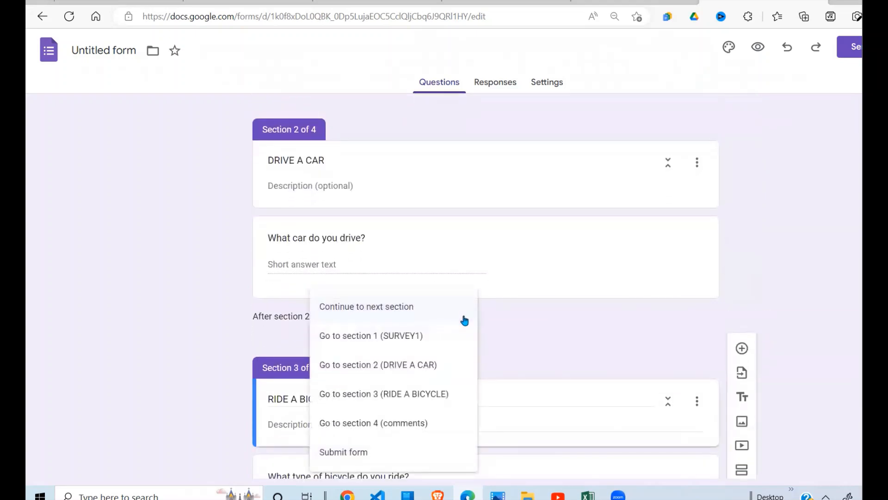
left_click(368, 451)
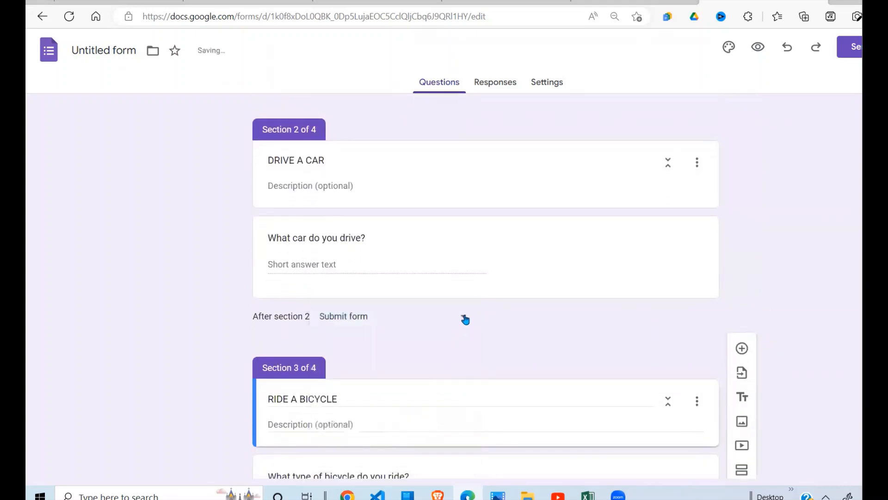
left_click(464, 317)
left_click(422, 288)
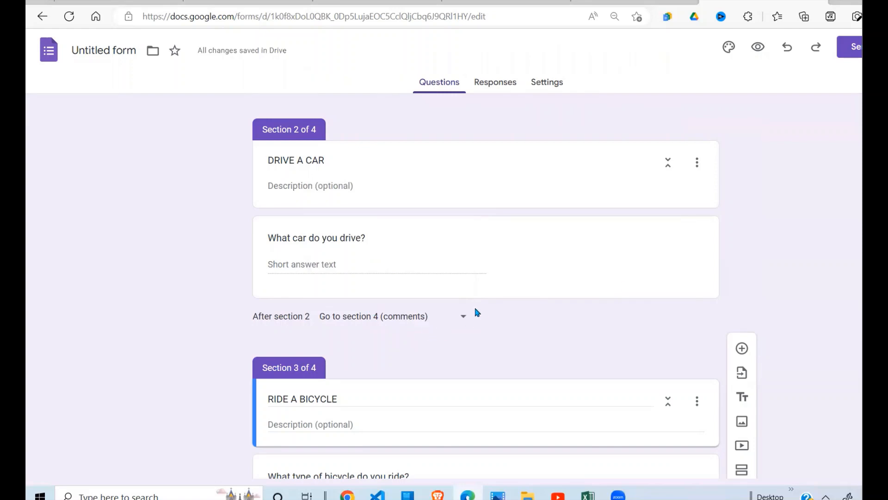
Step: Set the navigation after section 3, RIDE A BICYCLE, to Go to section 4 (comments)
scroll(486, 287, "down", 6)
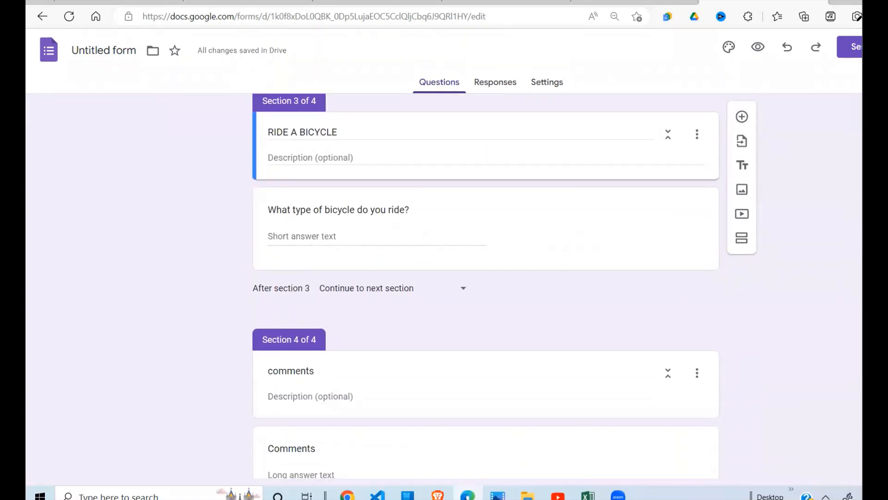
scroll(368, 218, "down", 1)
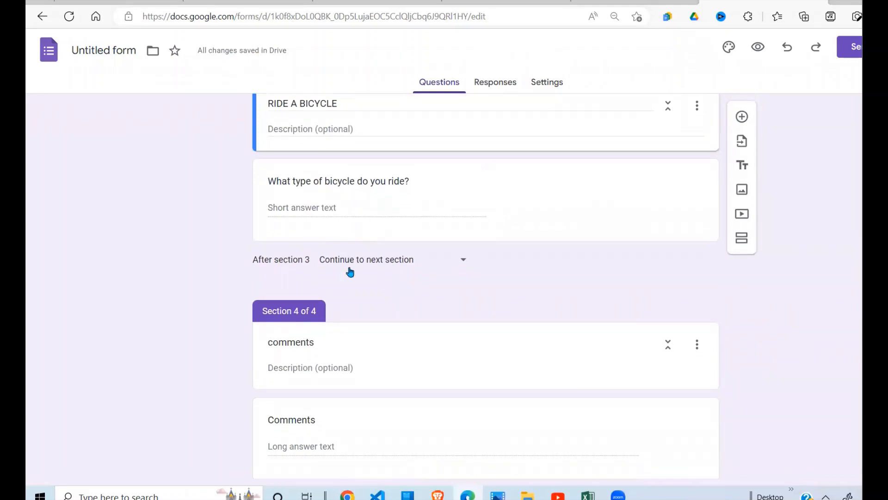
left_click(463, 259)
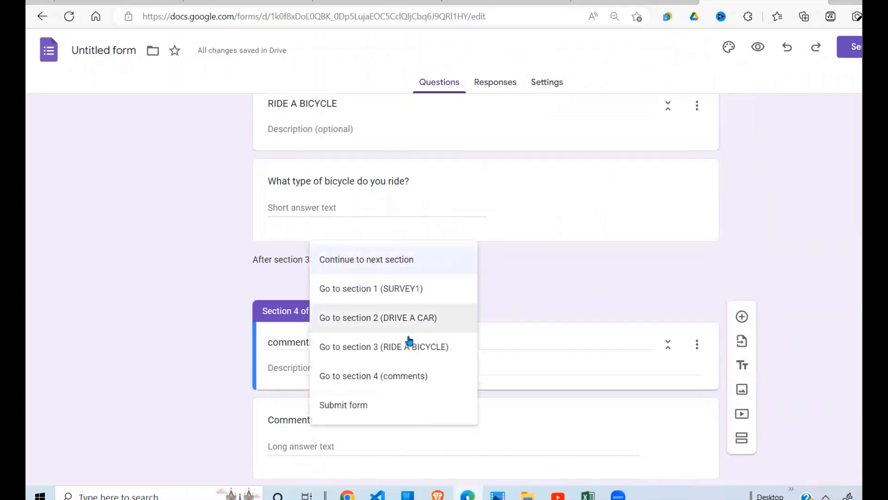
left_click(407, 375)
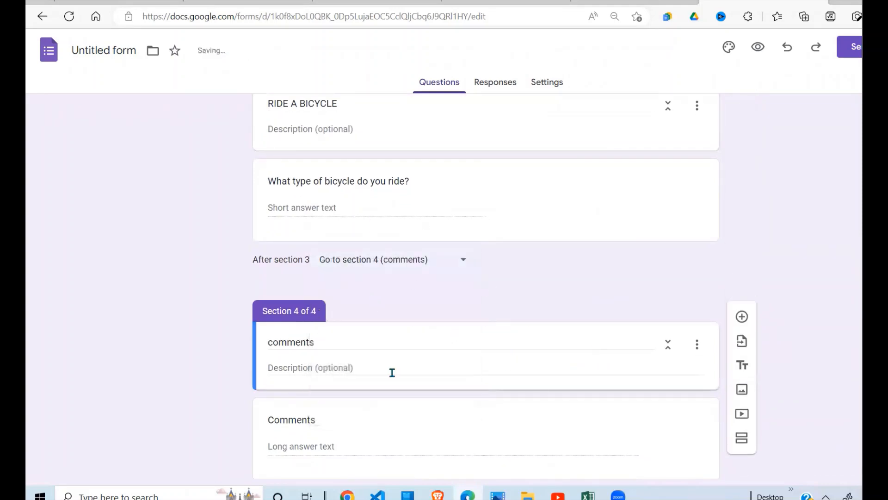
Step: Preview the form and follow the Yes path through the DRIVE A CAR section to the comments section
scroll(486, 289, "down", 1)
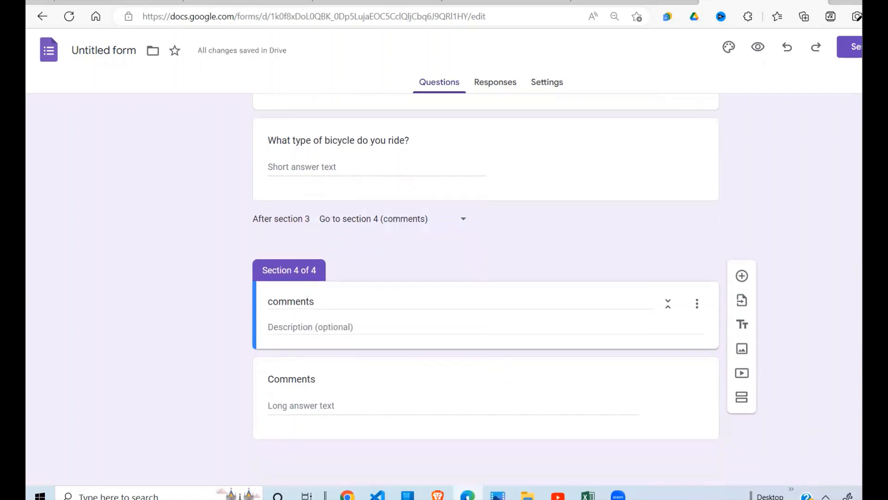
scroll(486, 289, "up", 10)
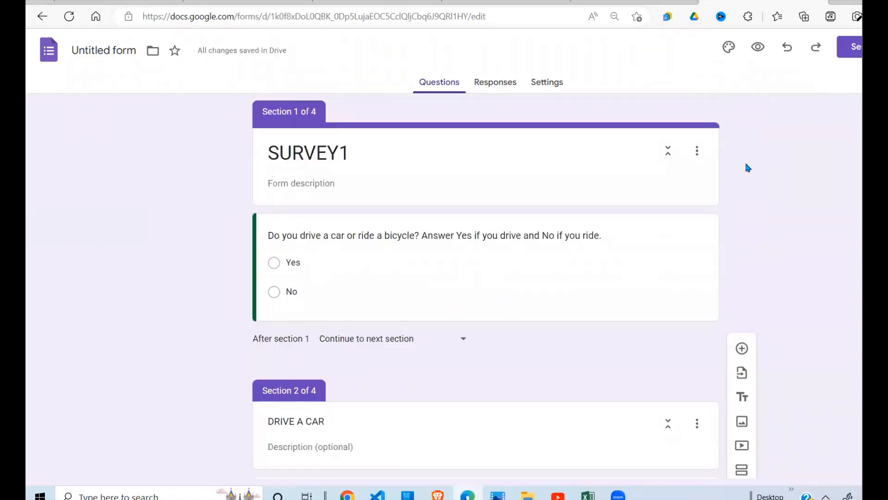
left_click(757, 47)
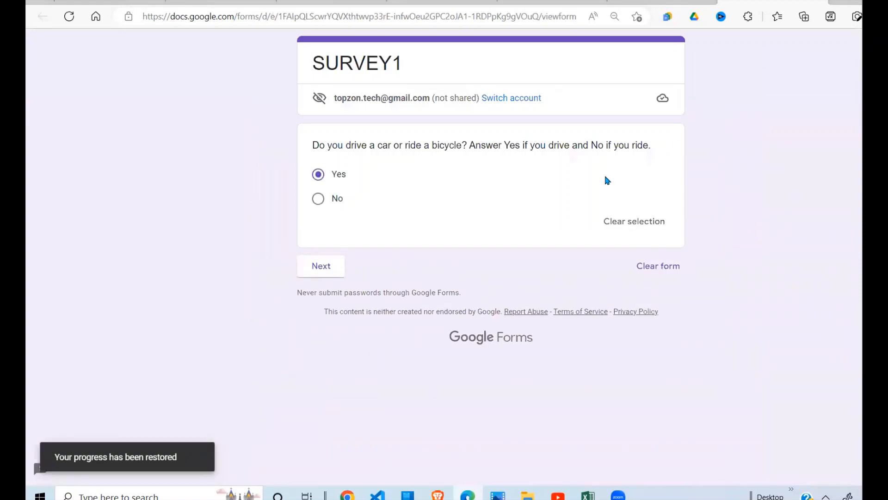
left_click(329, 265)
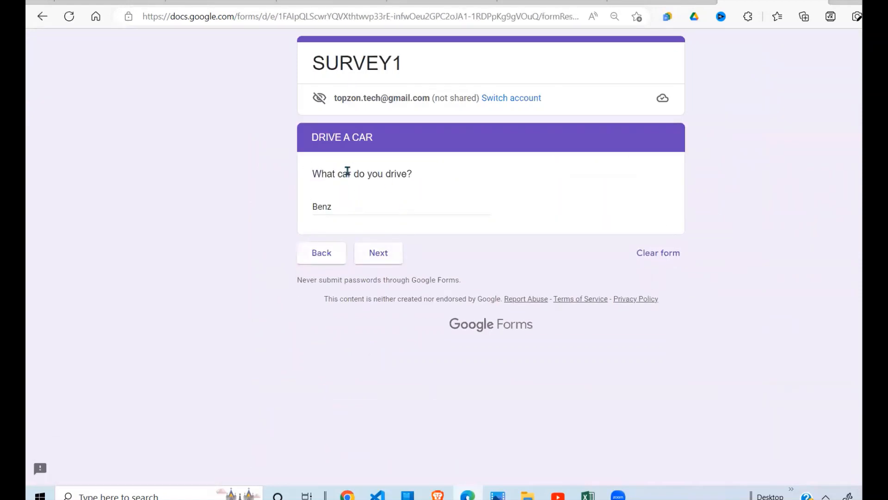
left_click(379, 254)
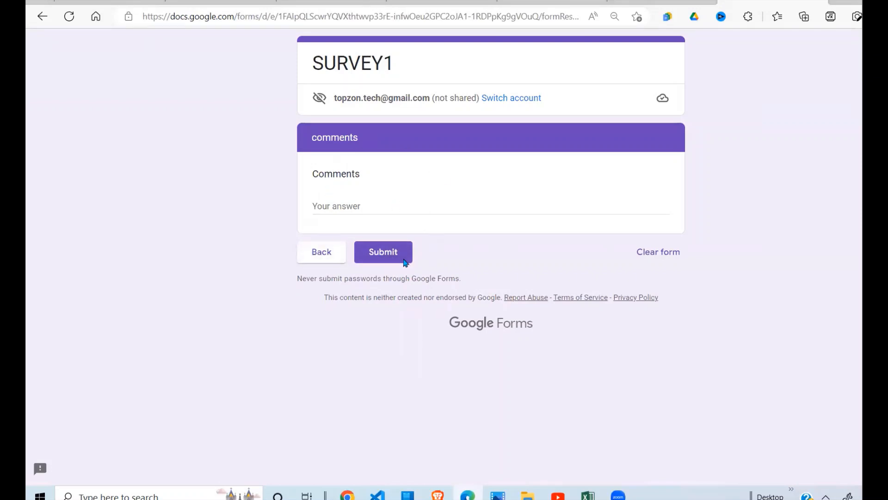
Step: Clear the previewed form, answer No, and follow the path through the RIDE A BICYCLE section to the comments section
left_click(677, 257)
left_click(571, 293)
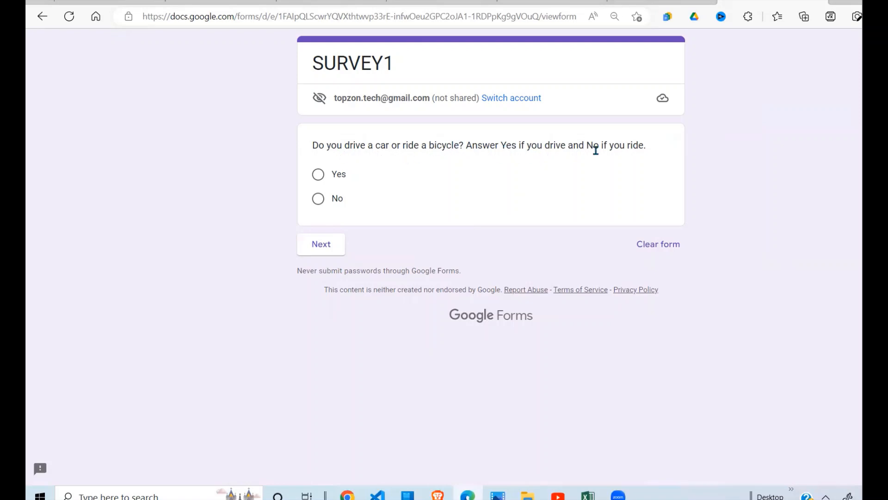
left_click(319, 200)
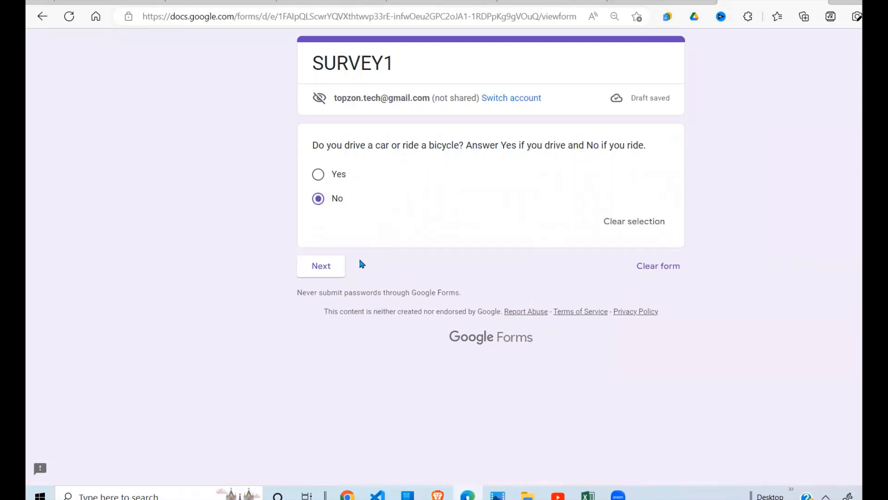
left_click(324, 271)
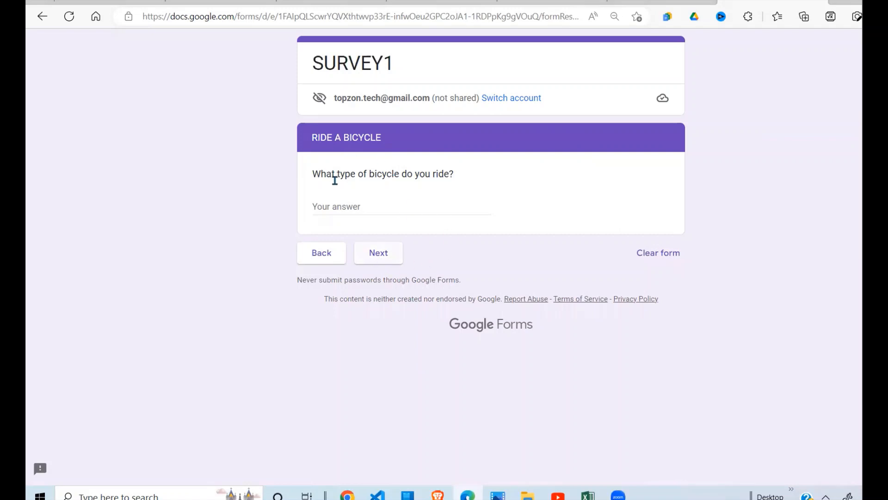
left_click(387, 264)
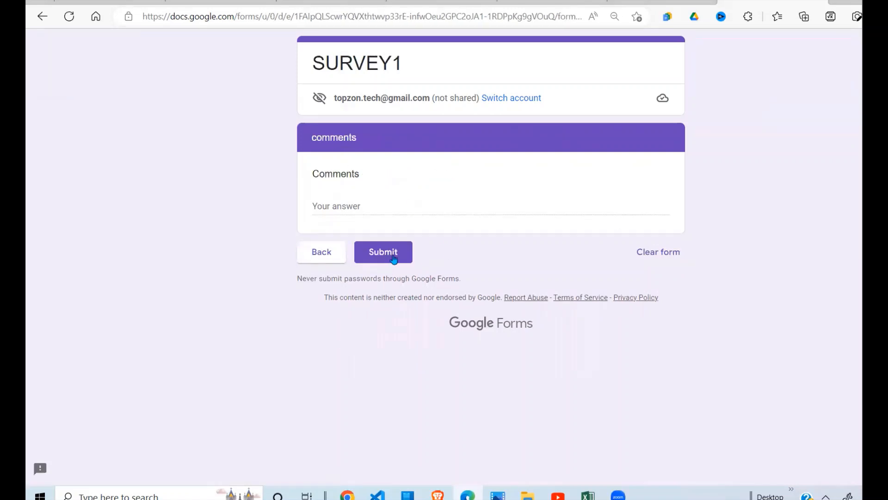